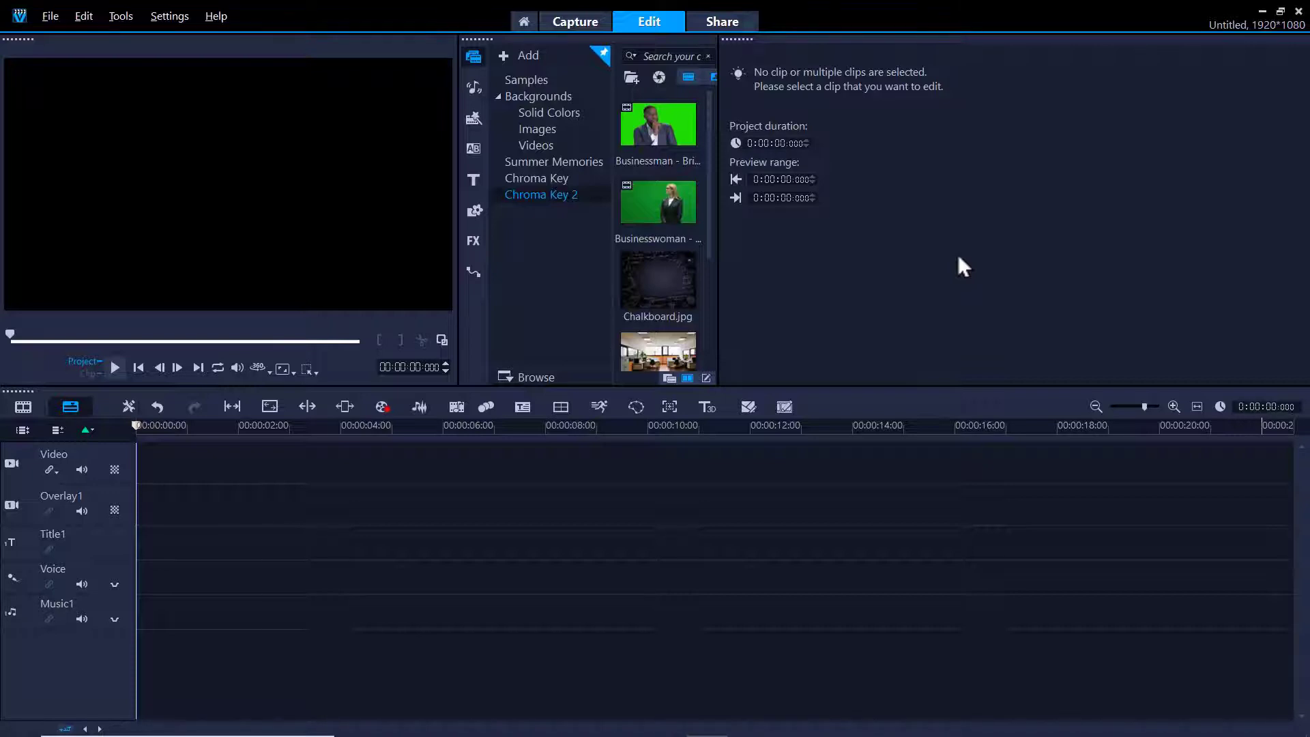
# Preview the Businessman clip, then the Businesswoman - Green Screen.mp4 clip, in the Player
pyautogui.click(672, 136)
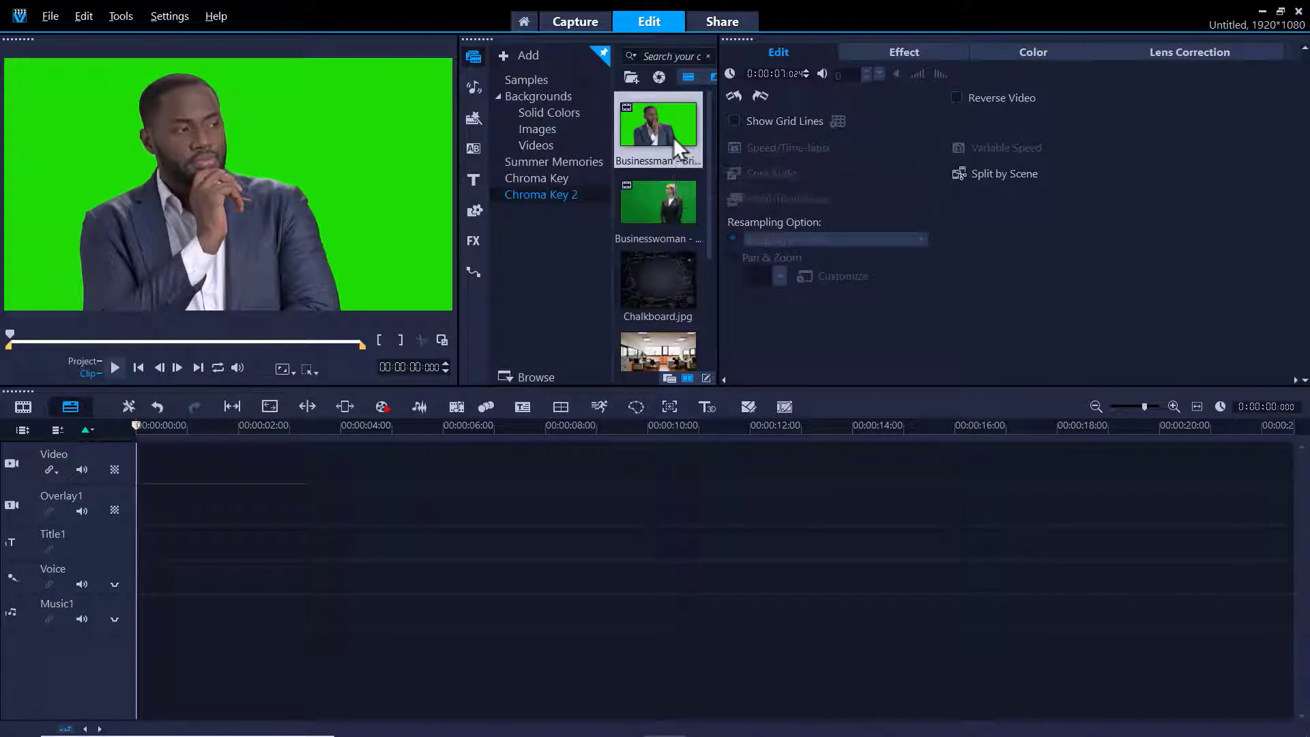
pyautogui.click(674, 202)
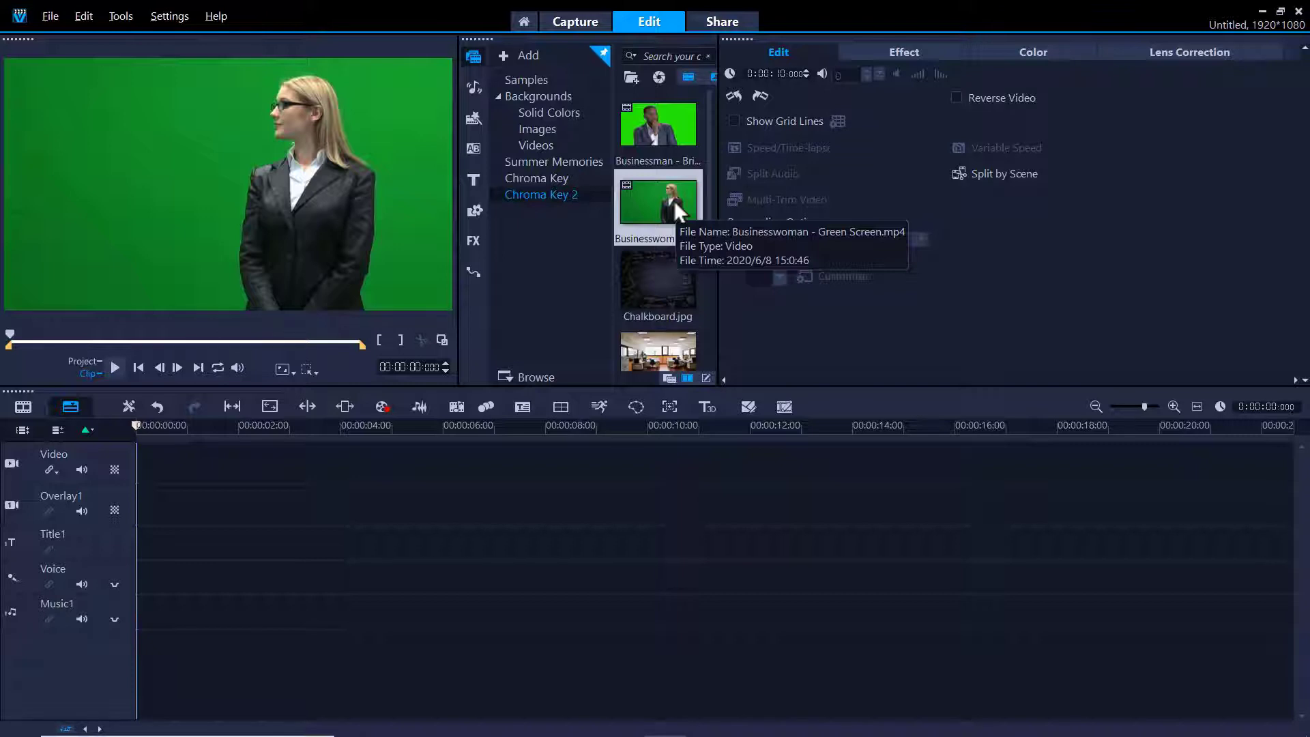
# Place Businesswoman - Green Screen.mp4 at the start of Overlay1 and set it to Fit to Screen
pyautogui.moveTo(673, 199); pyautogui.dragTo(198, 520)
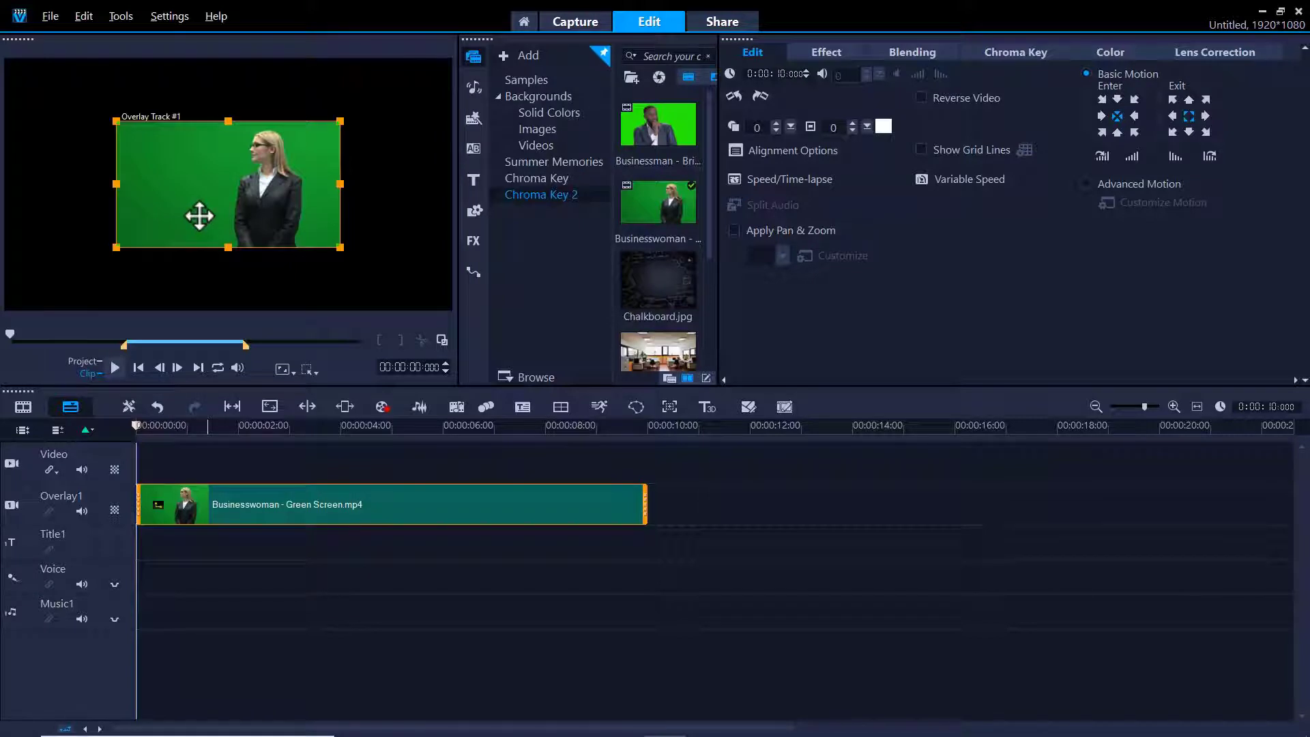
pyautogui.rightClick(197, 208)
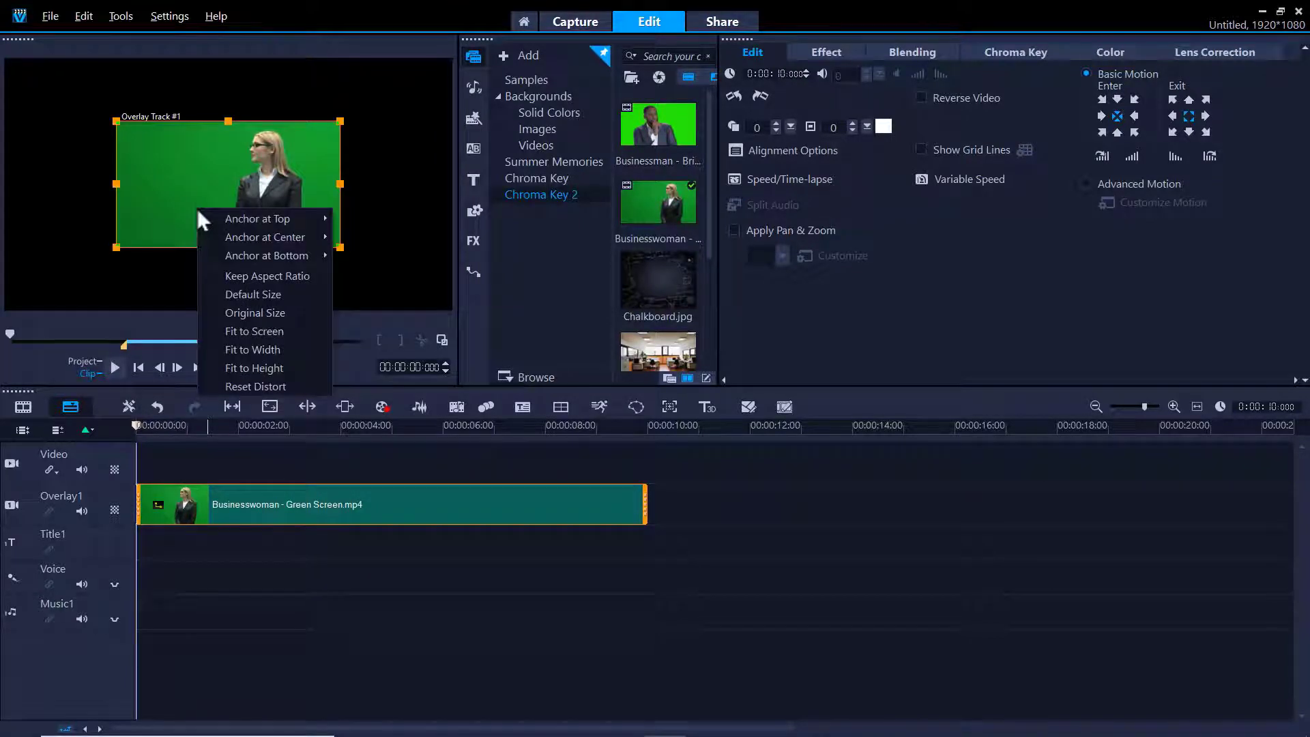
pyautogui.click(223, 331)
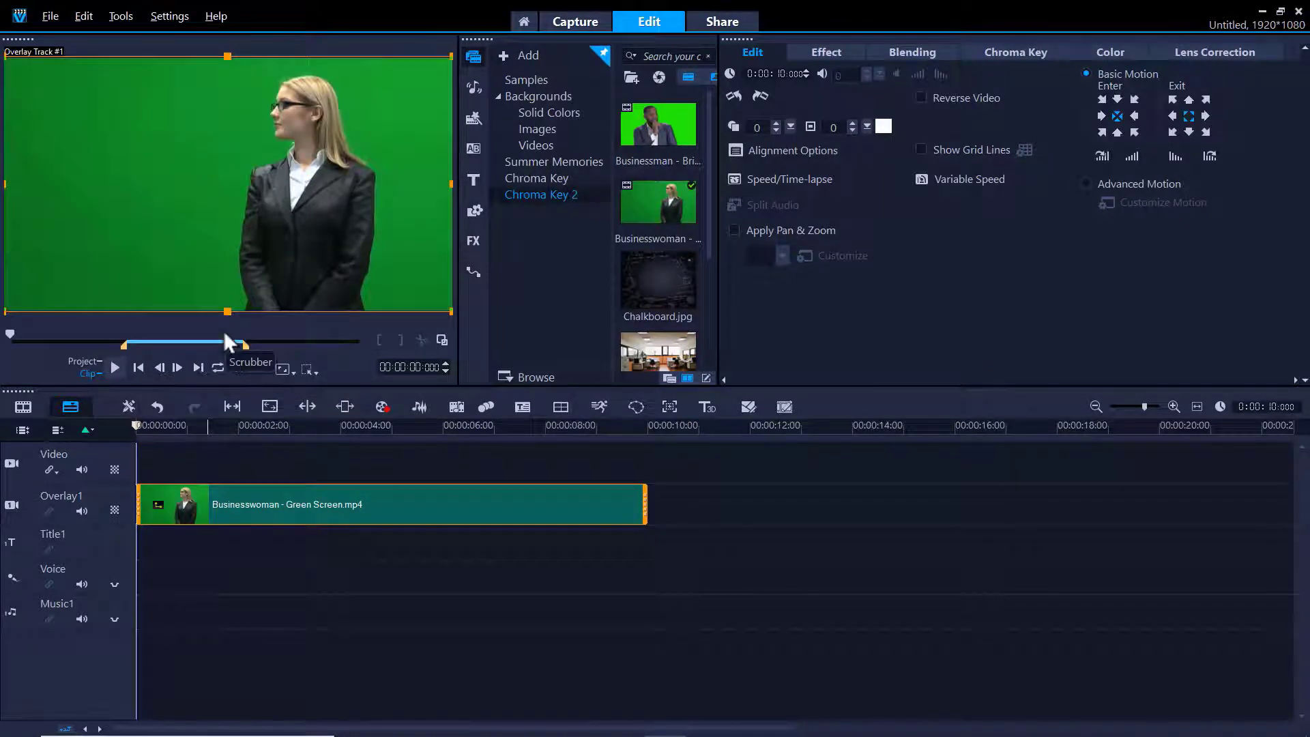
# Add the white (245,245,245) solid colour to the Video track and return the playhead to the start
pyautogui.click(539, 112)
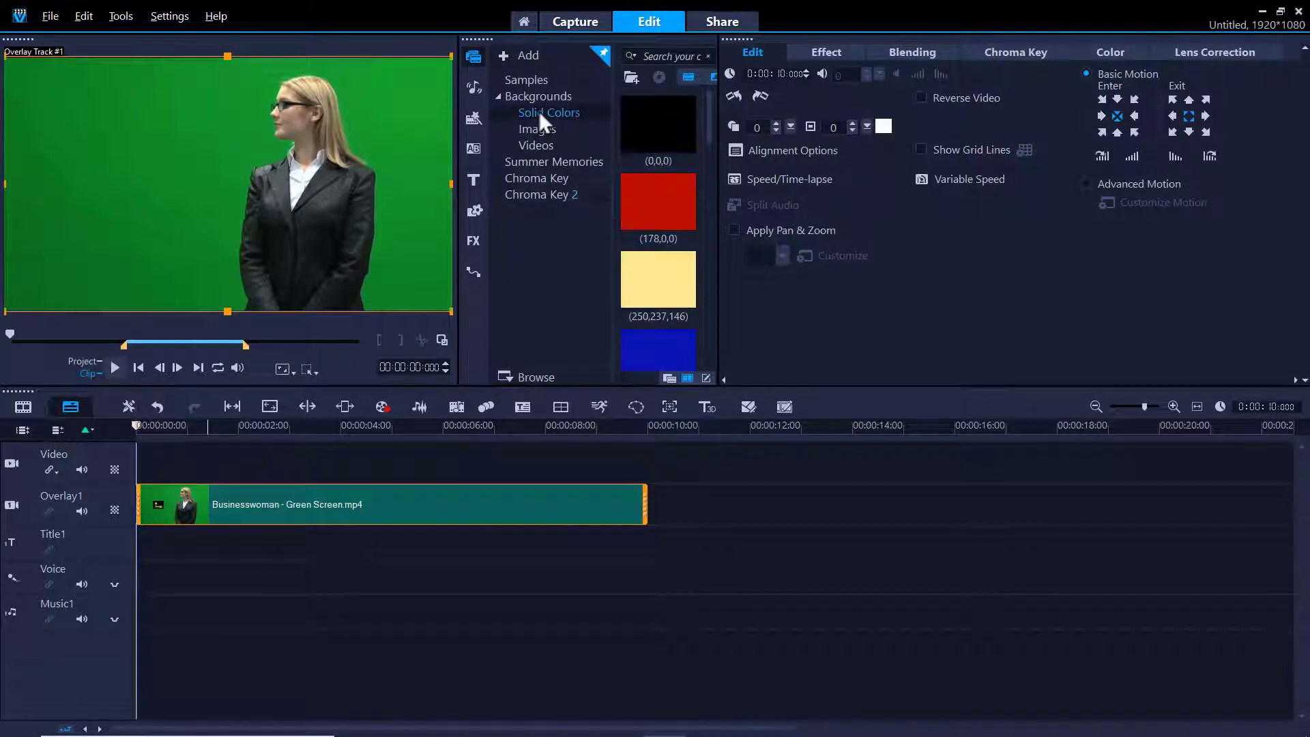
pyautogui.moveTo(707, 128); pyautogui.dragTo(710, 341)
pyautogui.click(661, 304)
pyautogui.moveTo(660, 303); pyautogui.dragTo(643, 491)
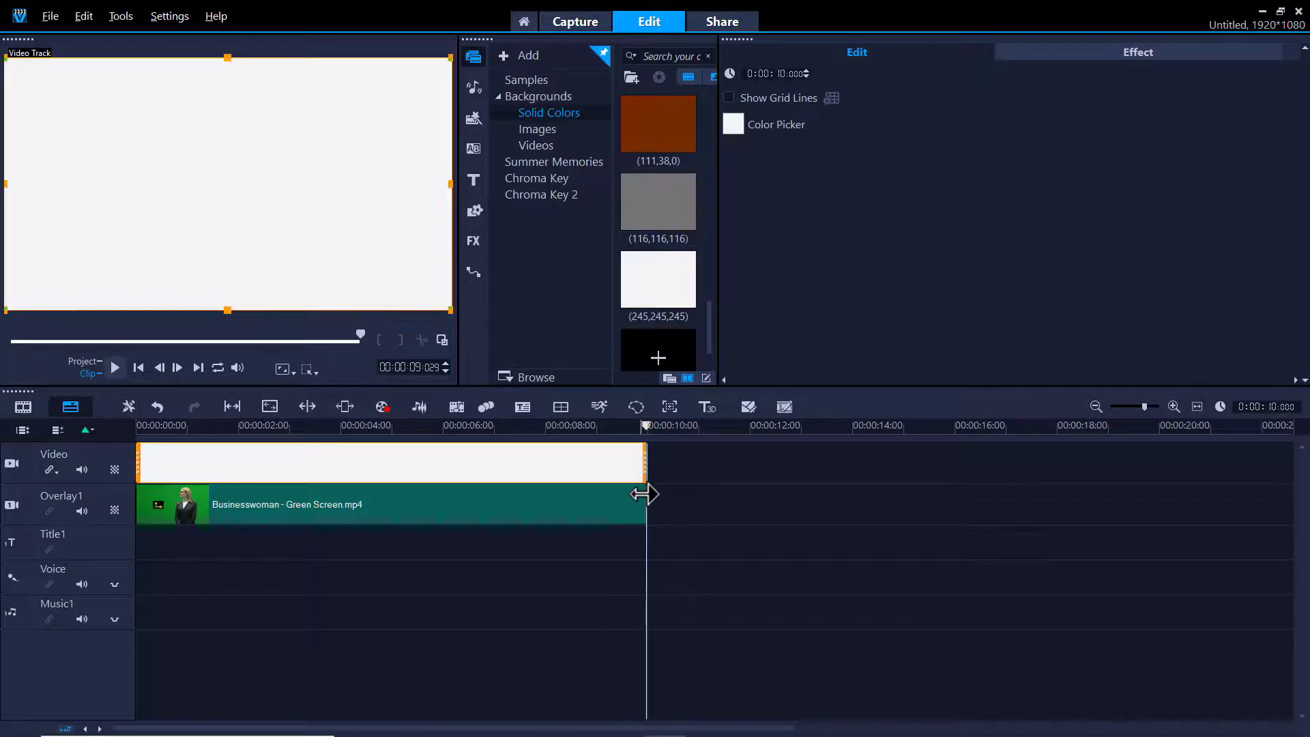
pyautogui.click(144, 427)
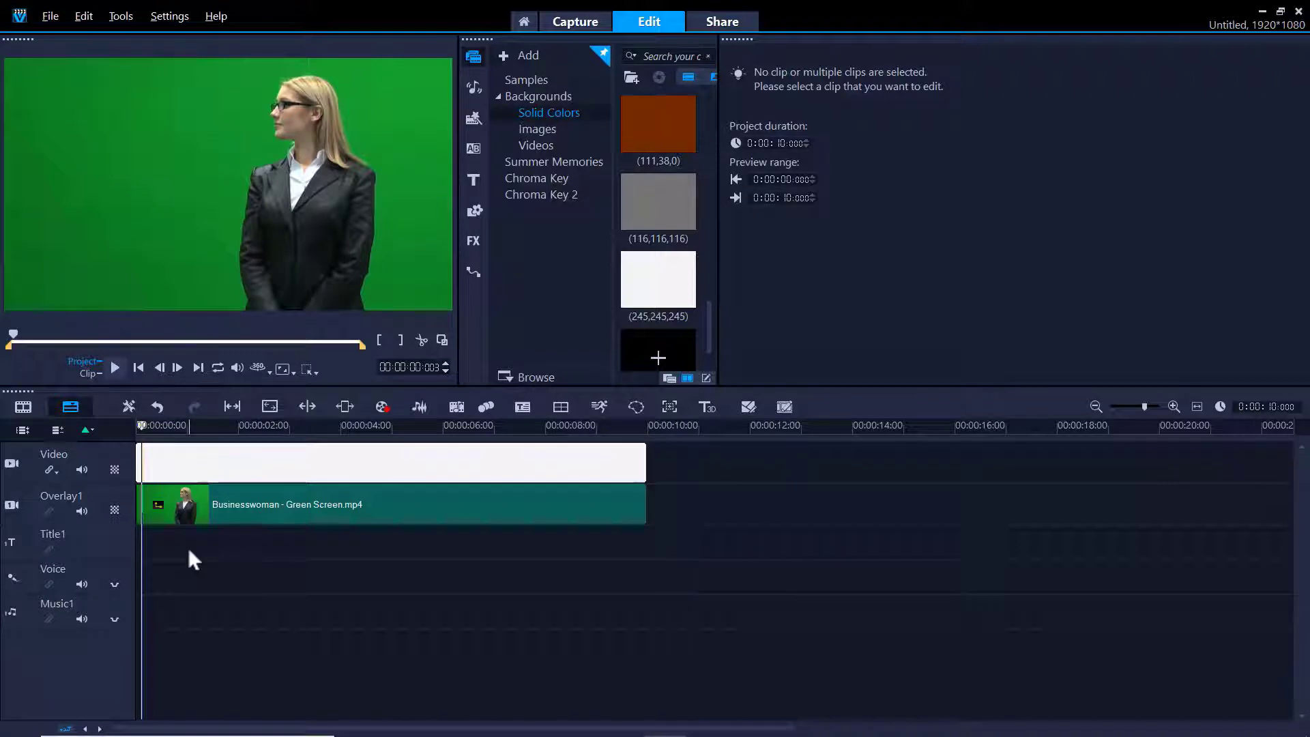
# Enable Chroma Key on the businesswoman overlay and sample the green backdrop with the eyedropper
pyautogui.click(197, 504)
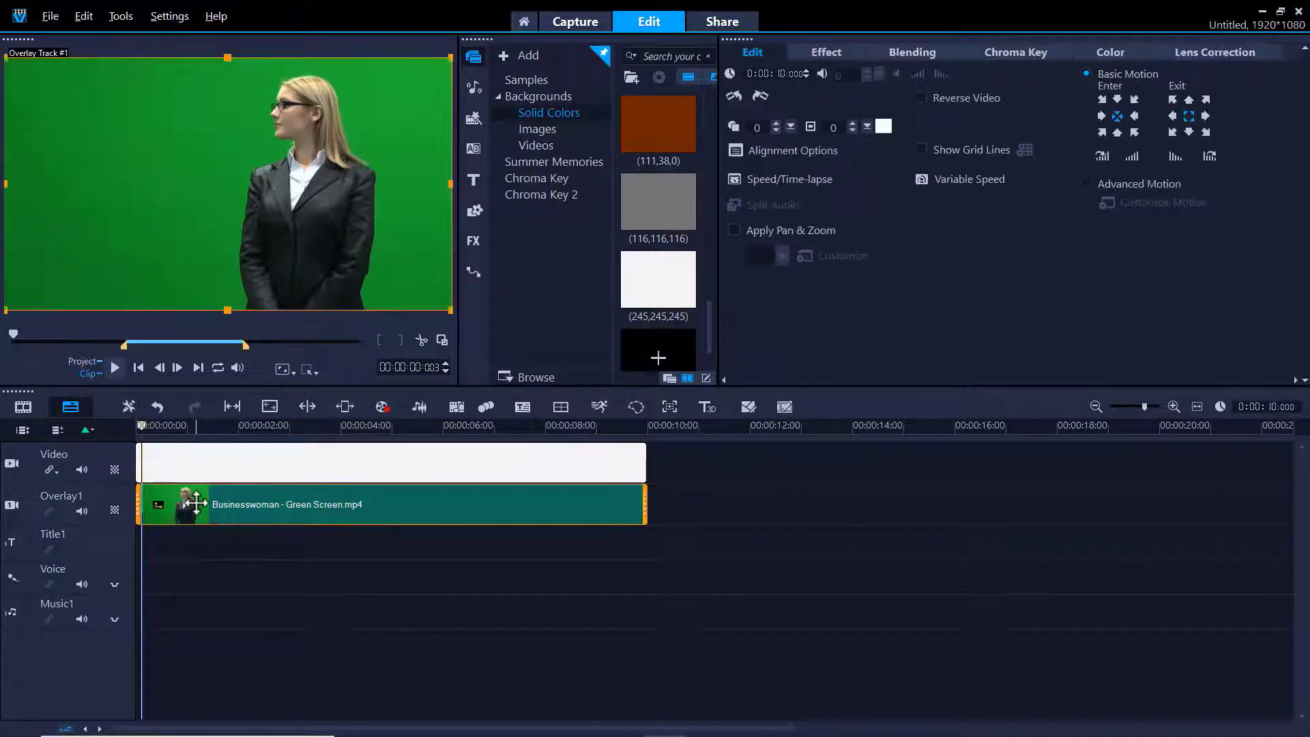
pyautogui.click(972, 49)
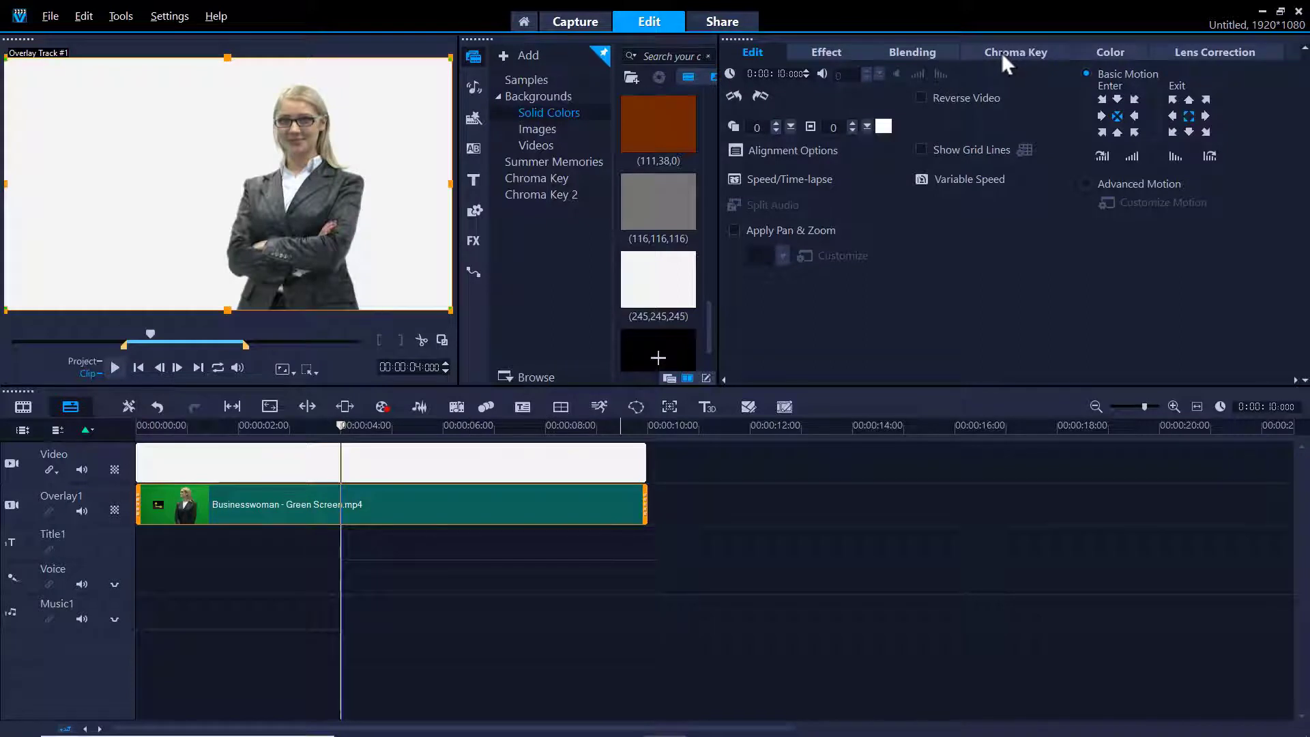
pyautogui.click(1003, 52)
pyautogui.click(788, 78)
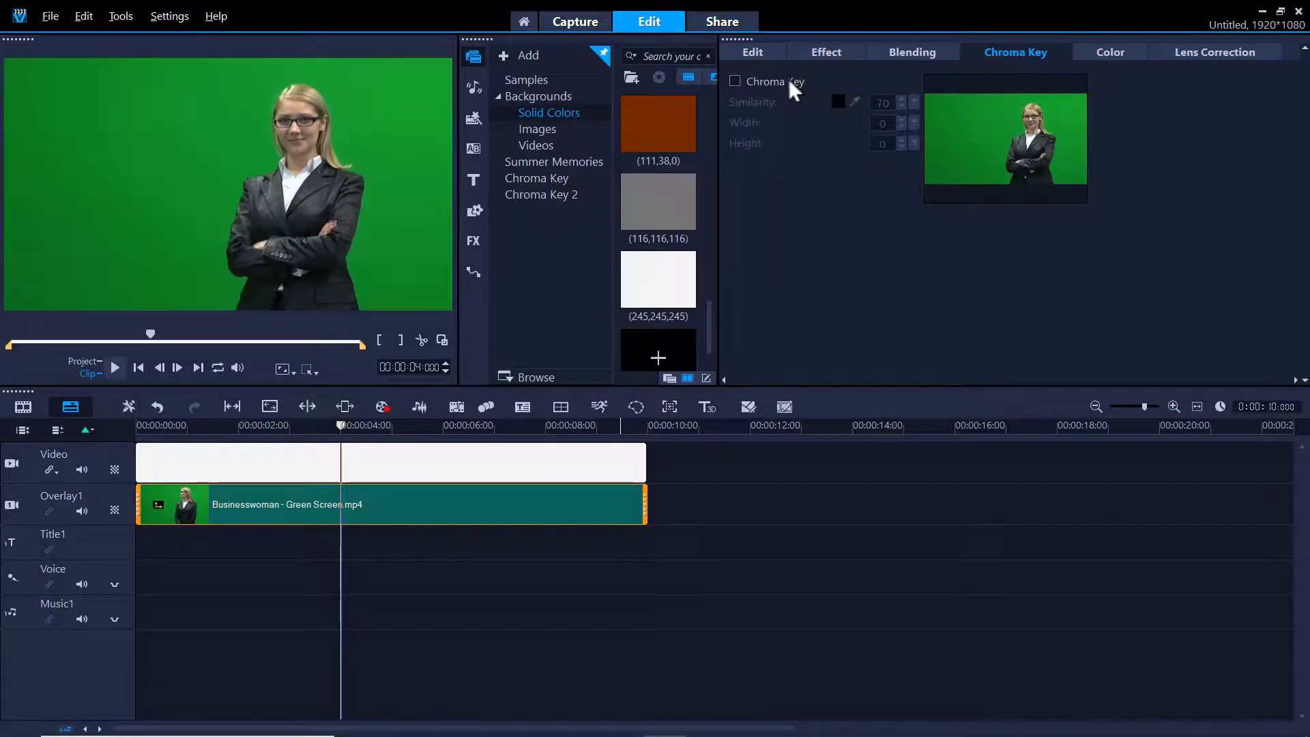
pyautogui.click(788, 80)
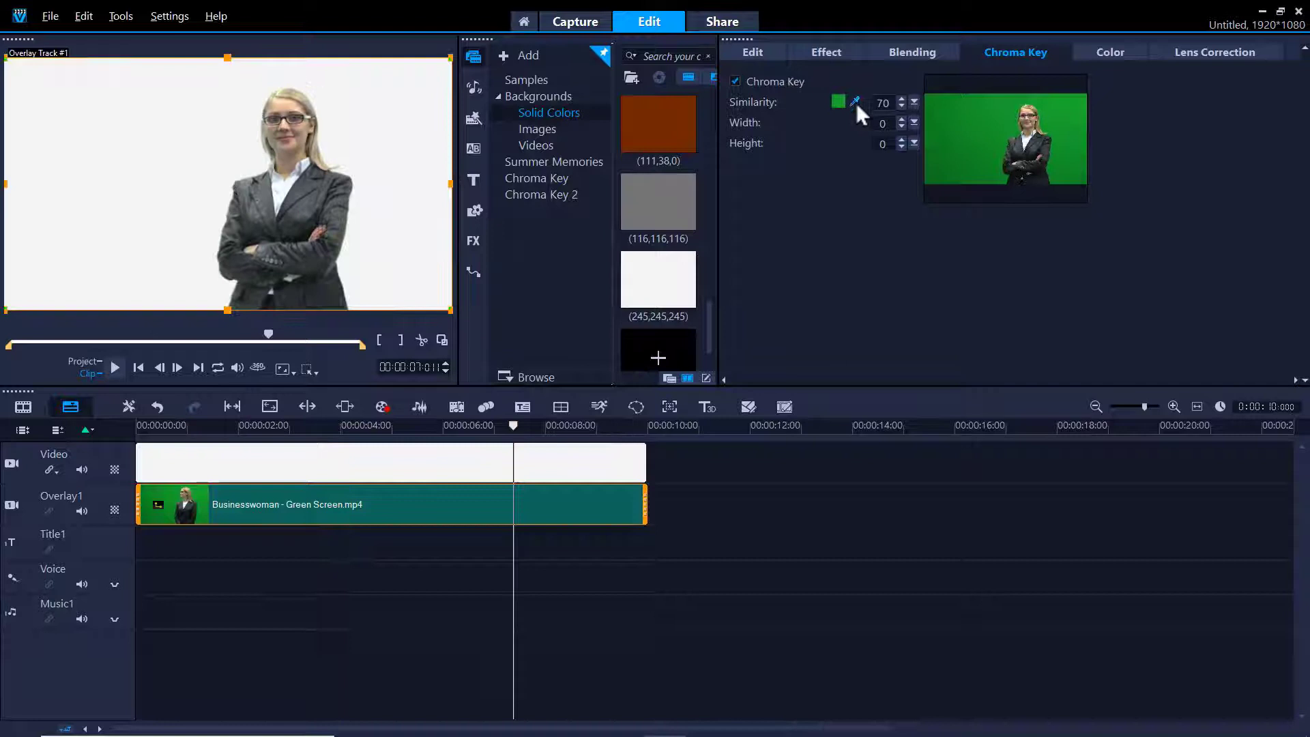
pyautogui.click(856, 102)
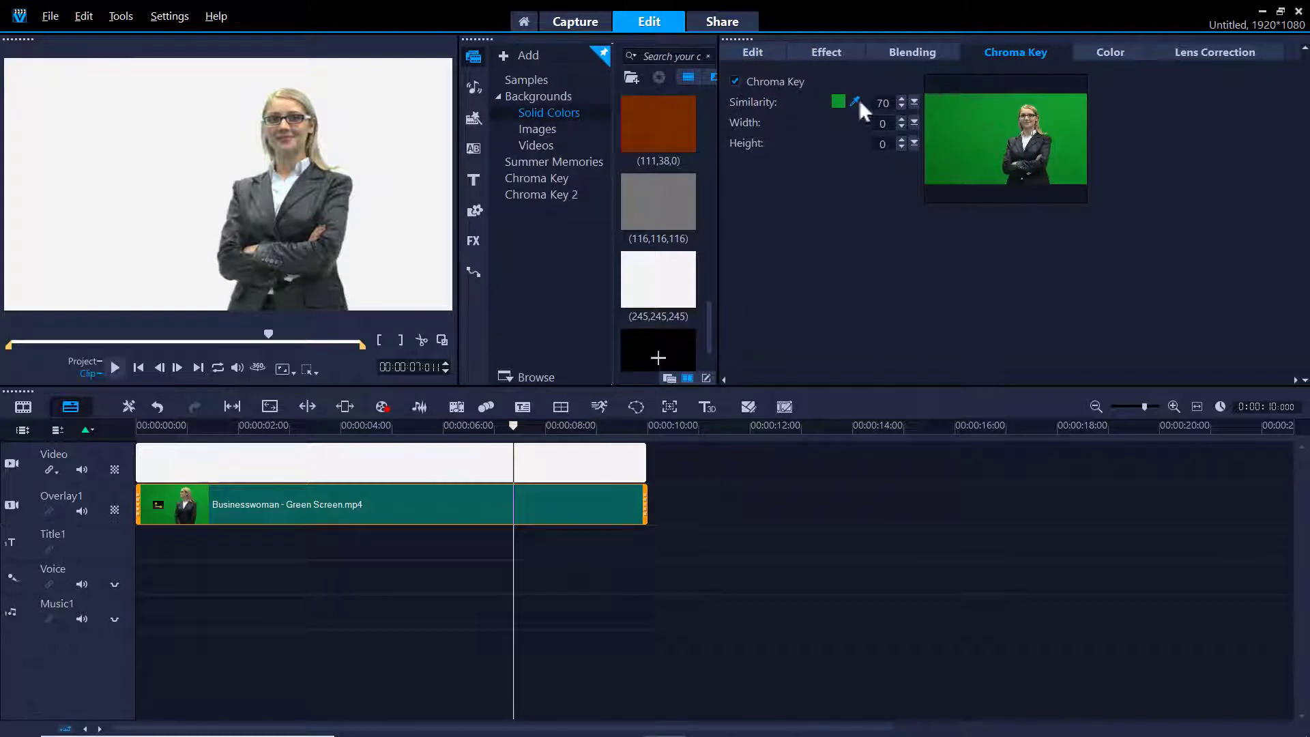
# Turn off Chroma Key and set the Blending matte mode to Mask Frame with the plain full-frame mask
pyautogui.click(797, 83)
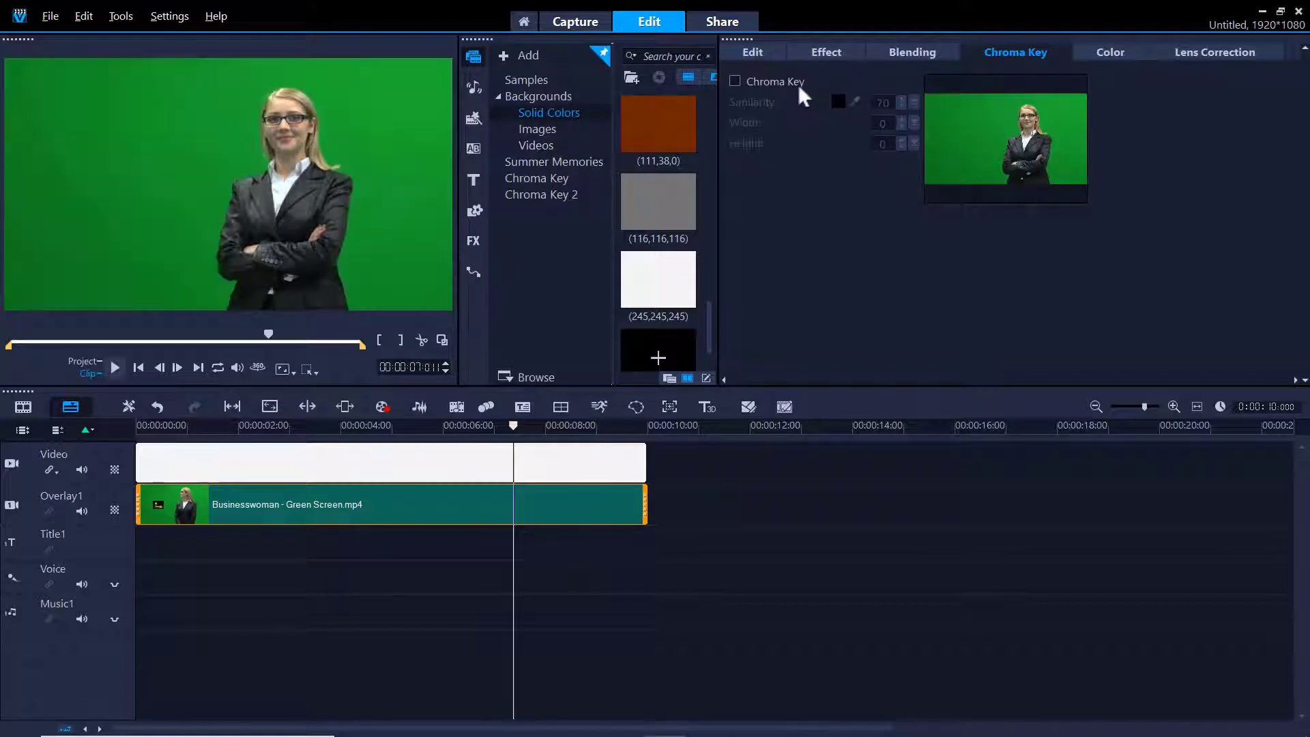
pyautogui.click(907, 52)
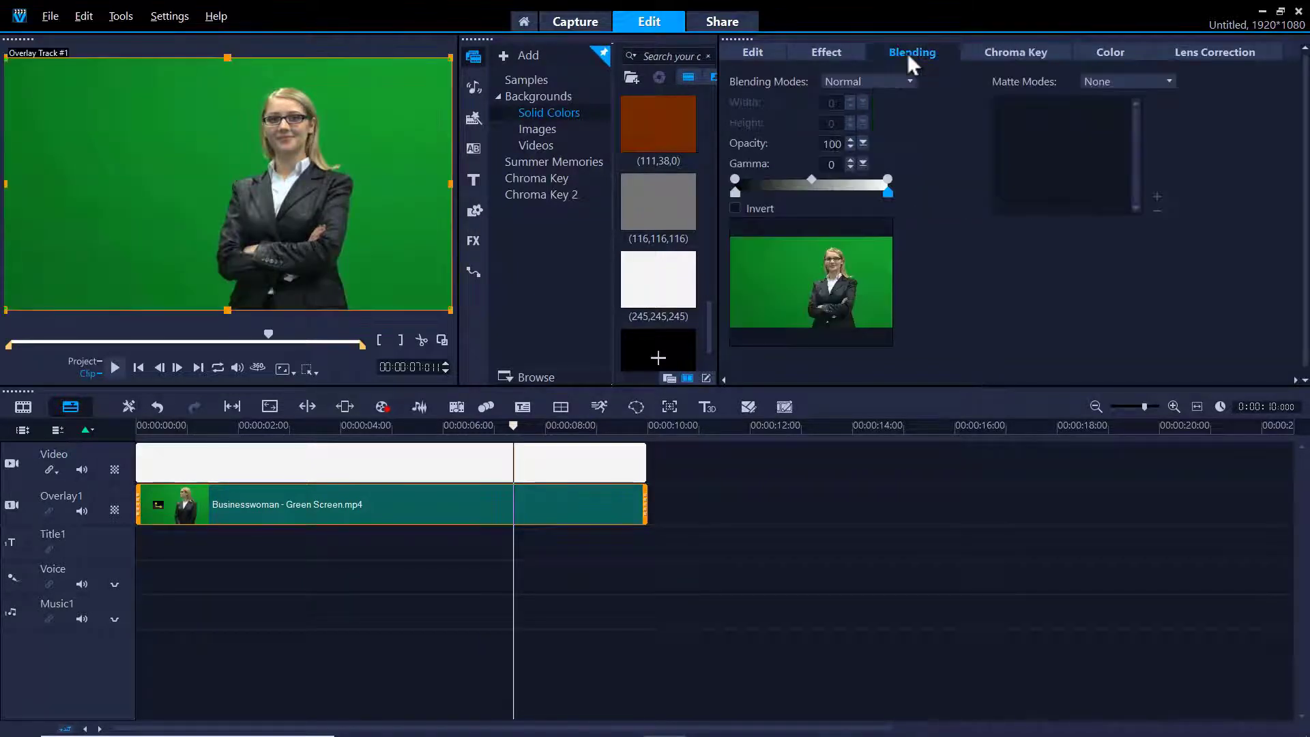
pyautogui.click(1096, 81)
pyautogui.click(1097, 111)
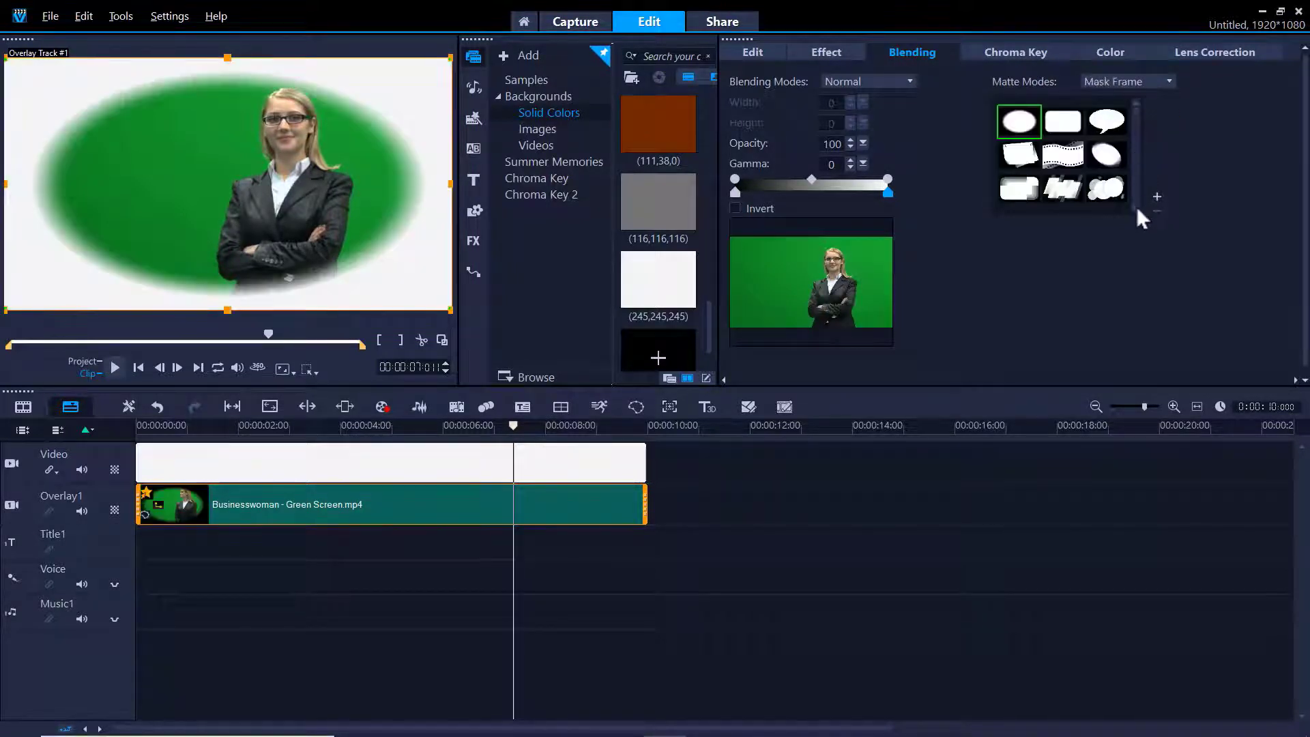
pyautogui.scroll(-4, 1137, 210)
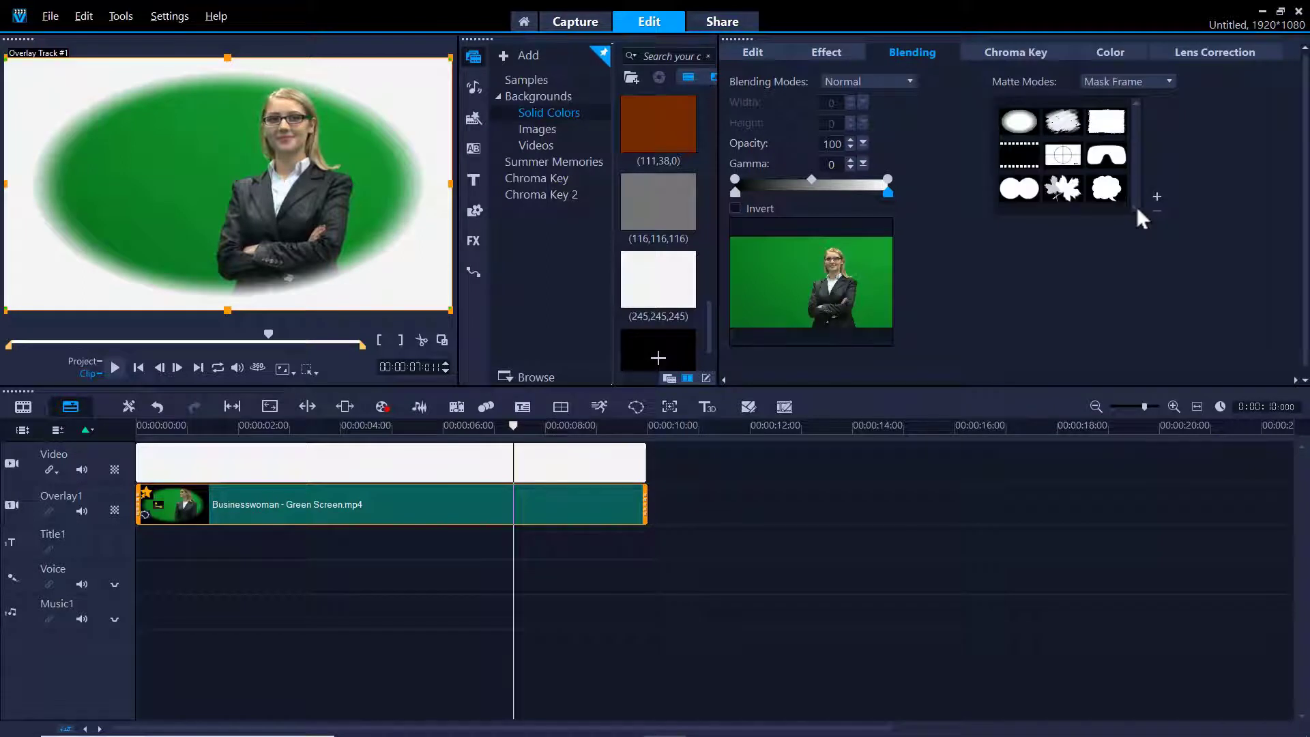
pyautogui.scroll(-1, 1137, 210)
pyautogui.click(1024, 198)
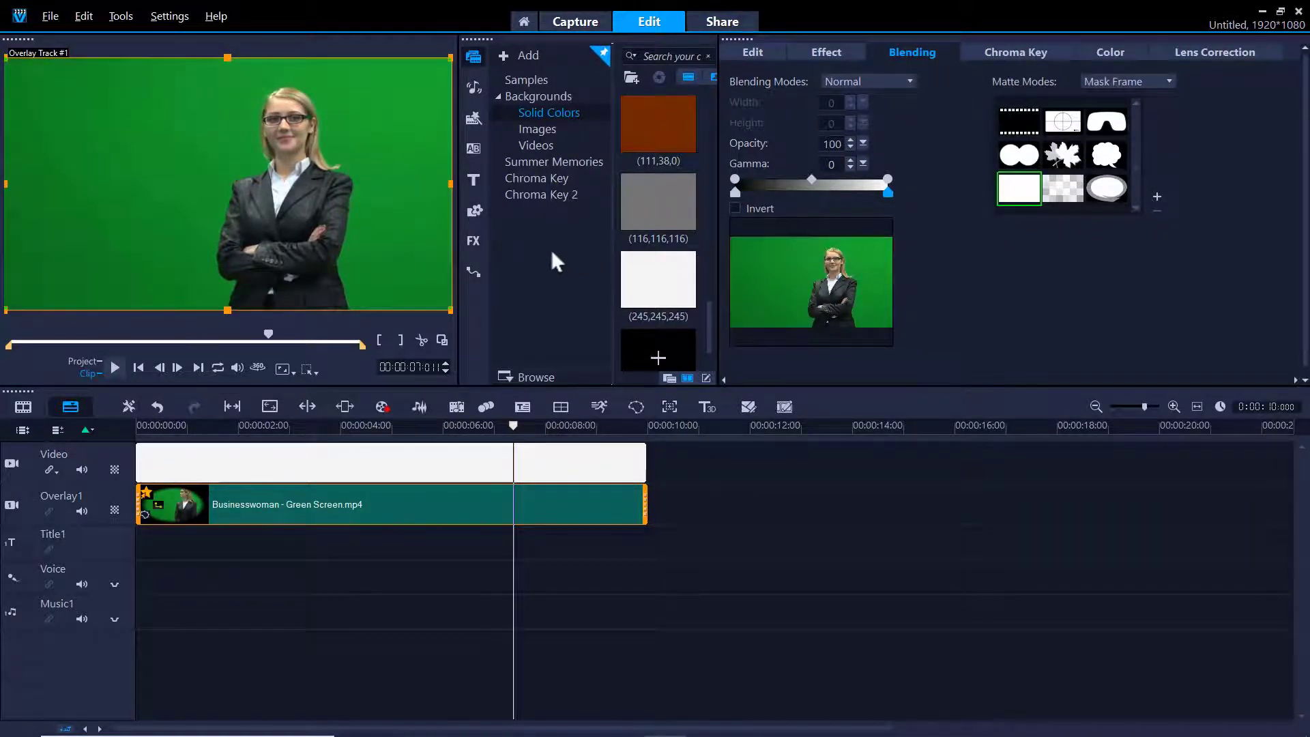
# Drag Chroma Key from the FX NewBlue Video Essentials category onto the businesswoman overlay clip
pyautogui.click(478, 239)
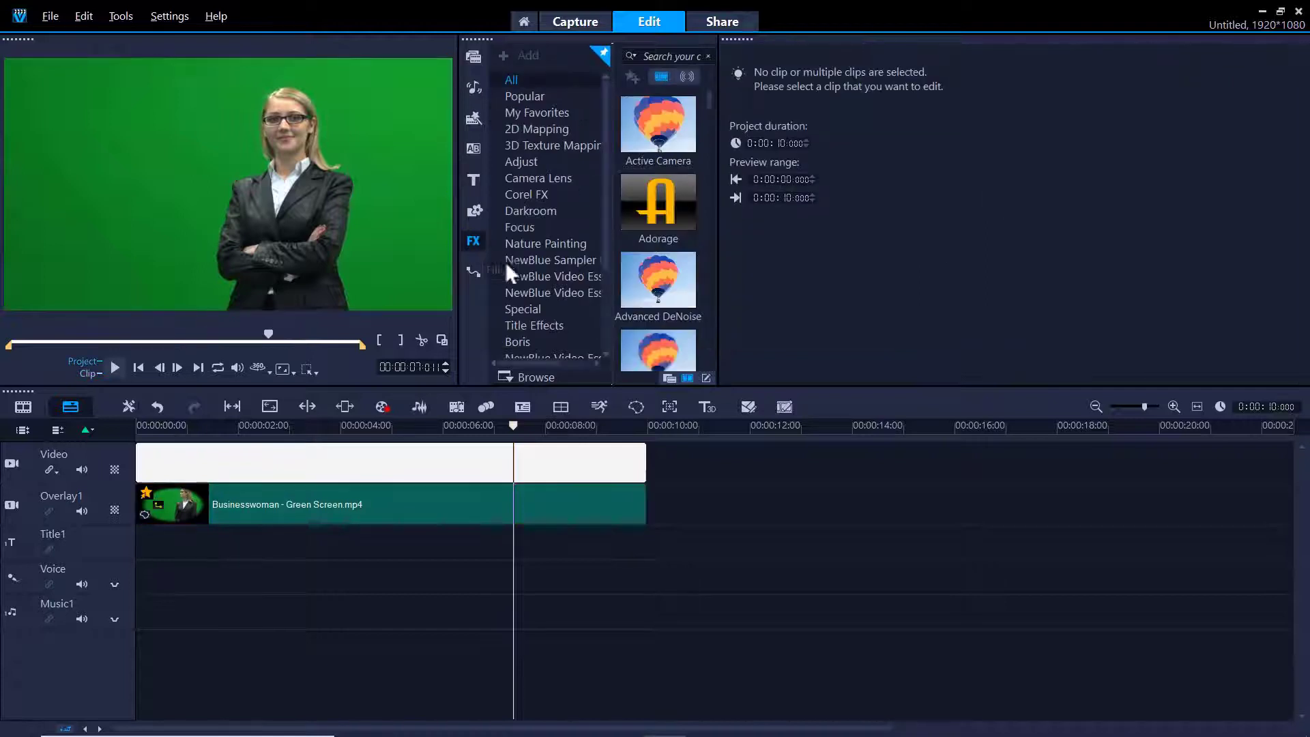
pyautogui.click(538, 292)
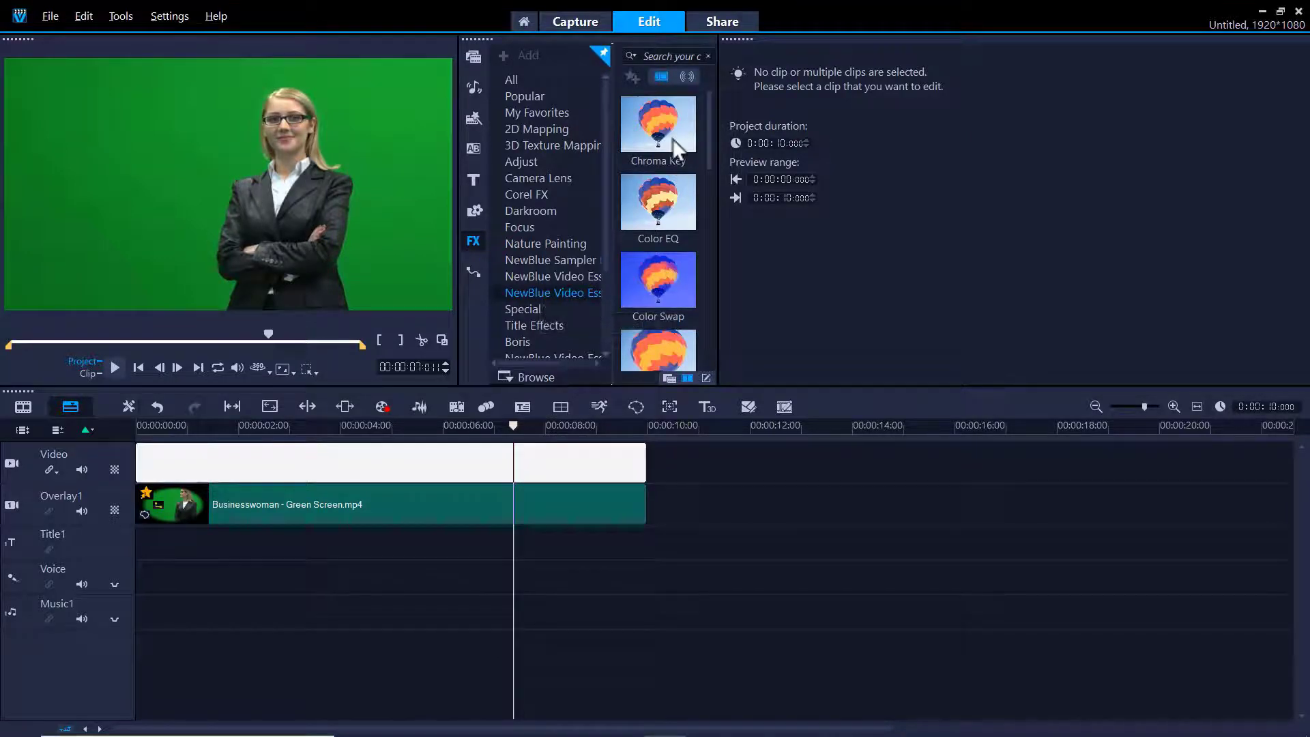
pyautogui.moveTo(658, 130); pyautogui.dragTo(397, 522)
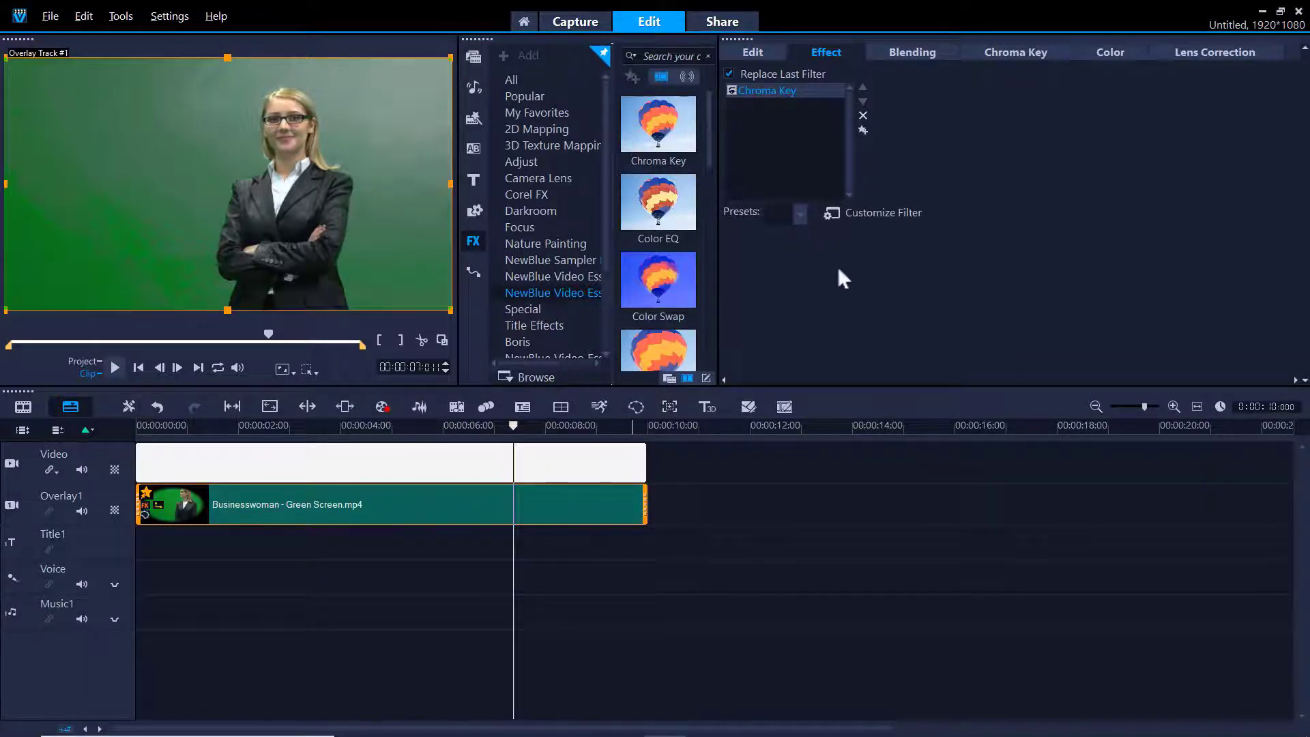
# In the NewBlue Chroma Key settings, disable Use Keyframes and pick the green backdrop as key colour
pyautogui.click(874, 209)
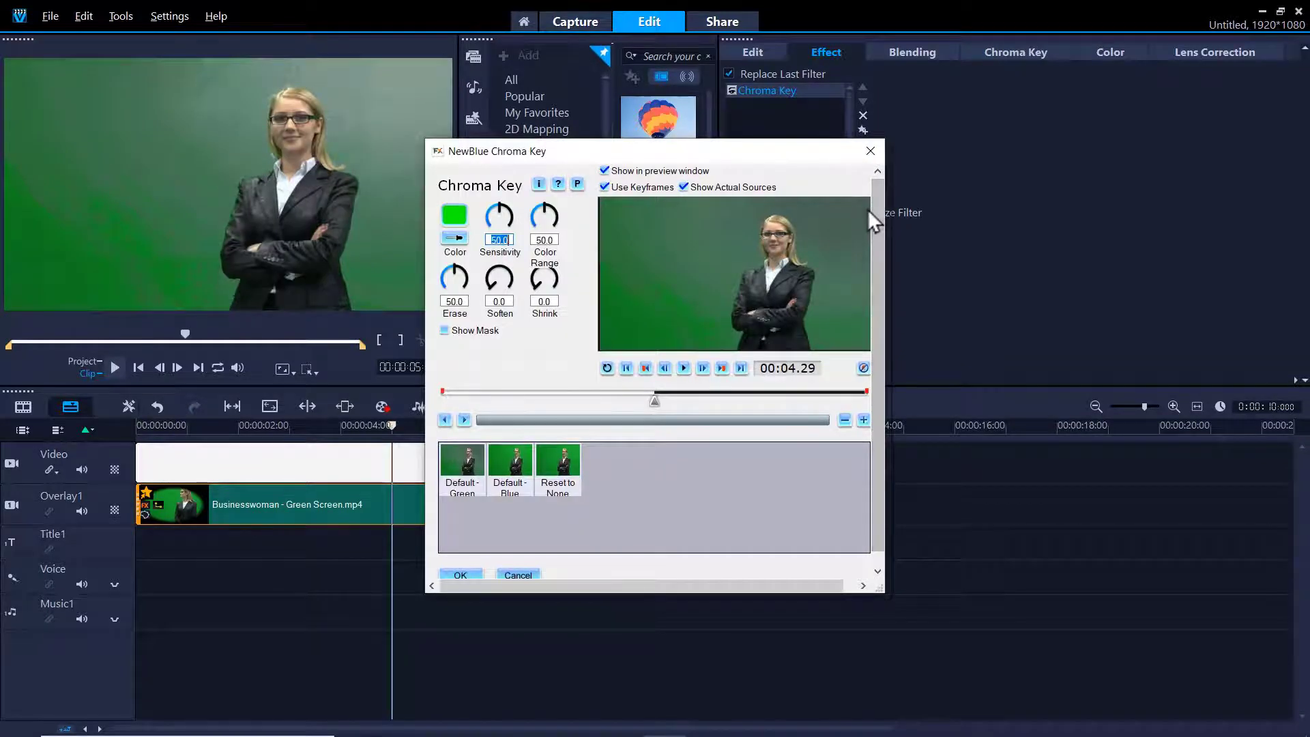
pyautogui.click(603, 186)
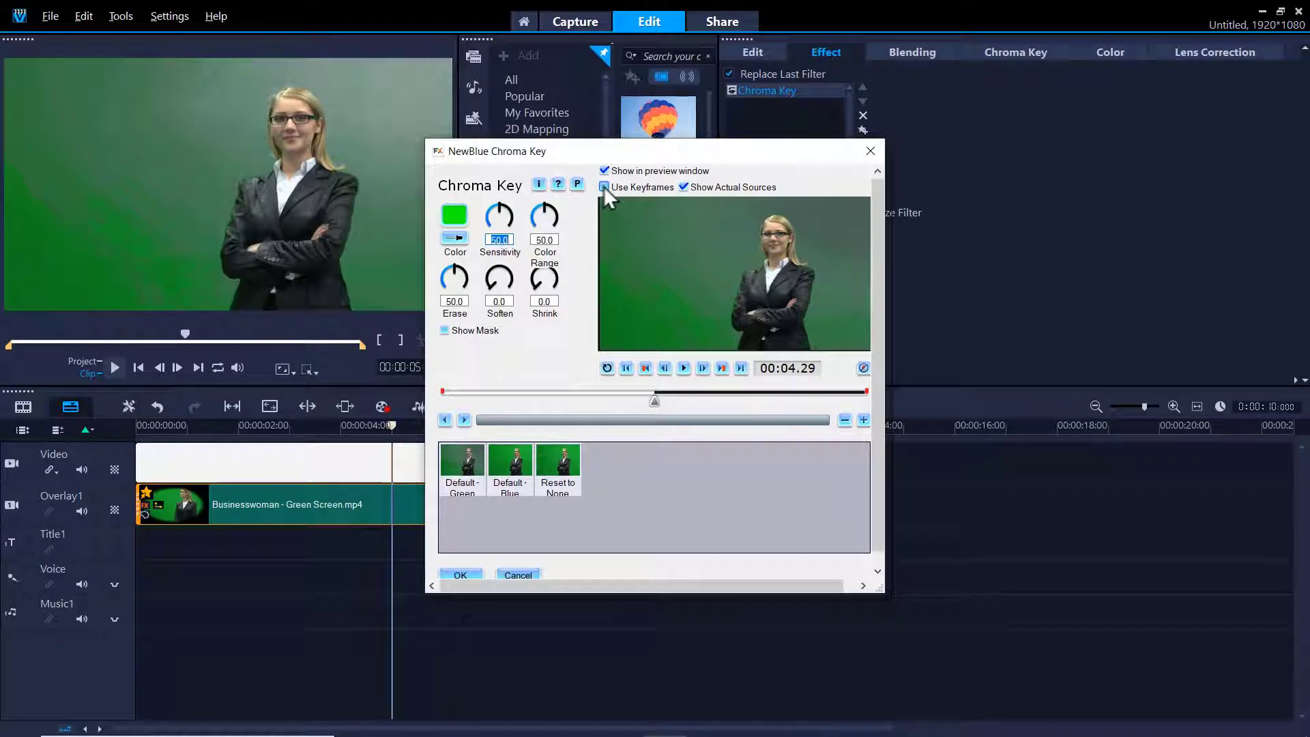
pyautogui.click(450, 239)
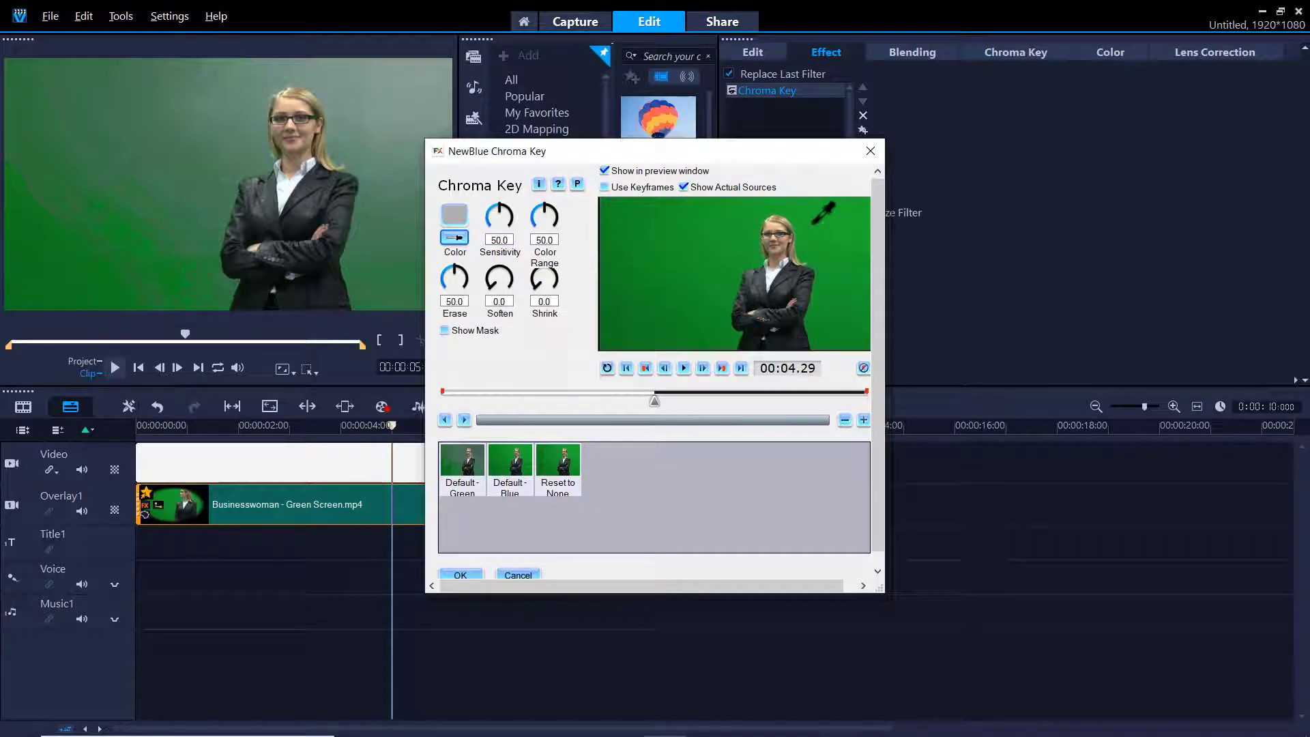
pyautogui.click(861, 211)
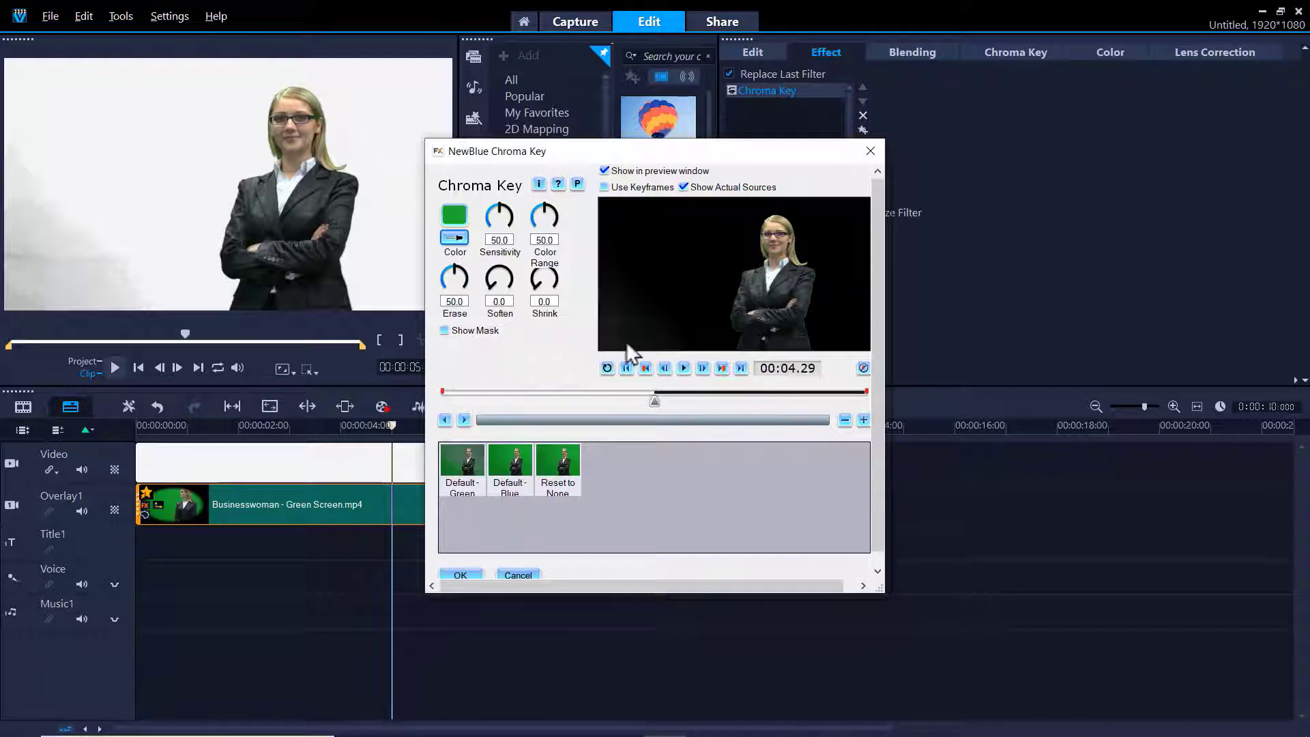
# Turn on Show Mask, raise Sensitivity to 55.0, then toggle the mask view to check the key
pyautogui.click(498, 335)
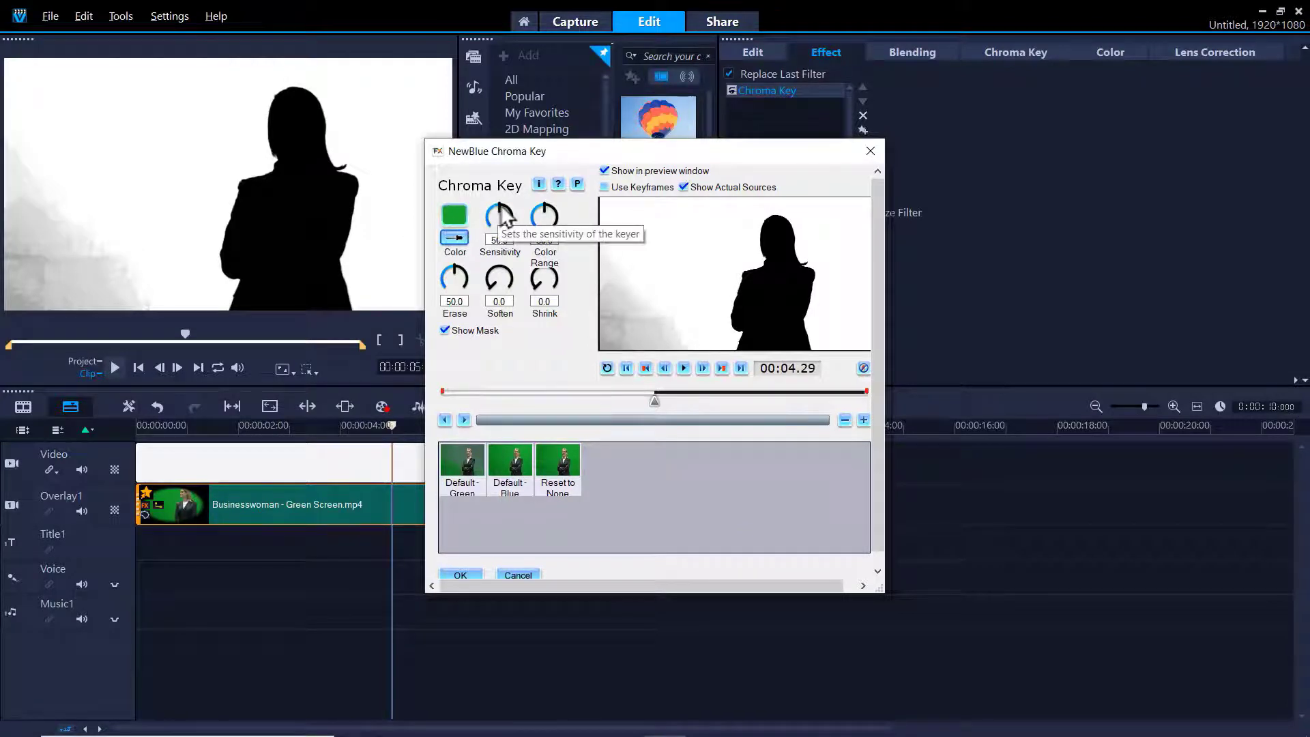
pyautogui.moveTo(504, 217); pyautogui.dragTo(544, 208)
pyautogui.moveTo(885, 260); pyautogui.dragTo(965, 259)
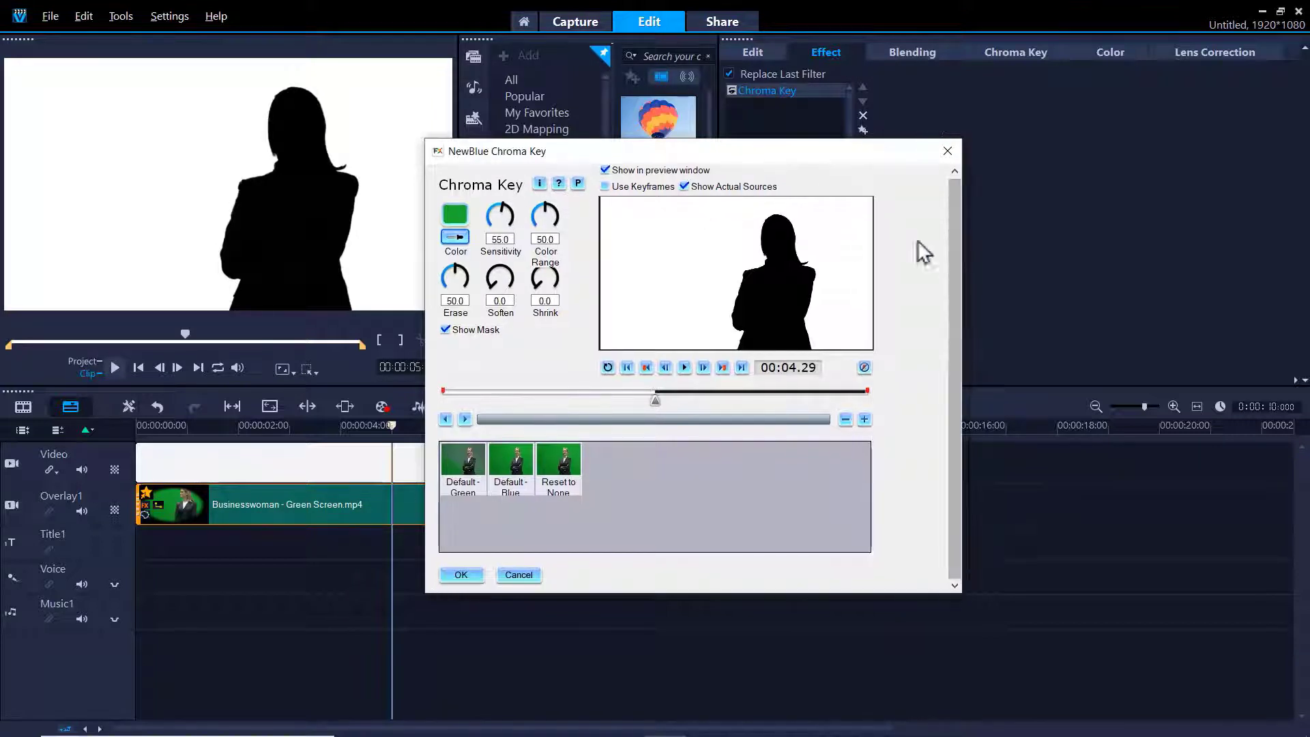
pyautogui.moveTo(763, 153); pyautogui.dragTo(872, 141)
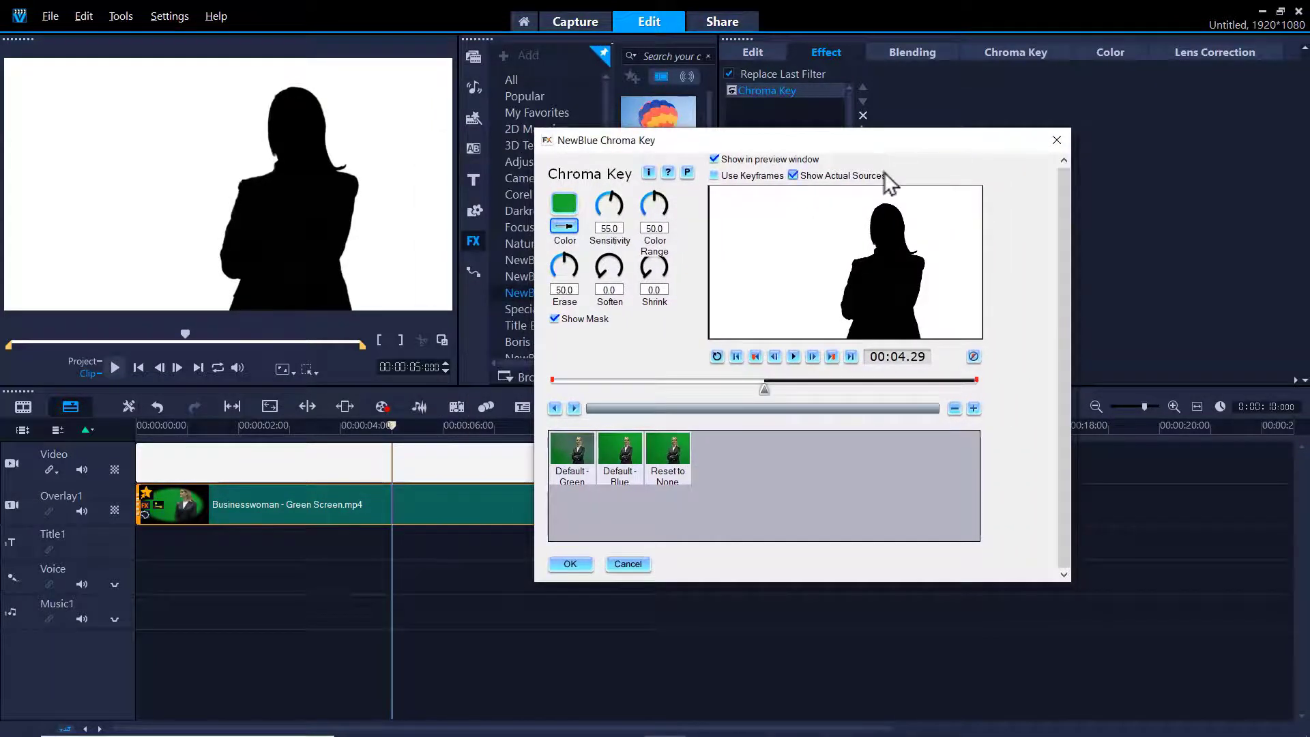
pyautogui.click(584, 318)
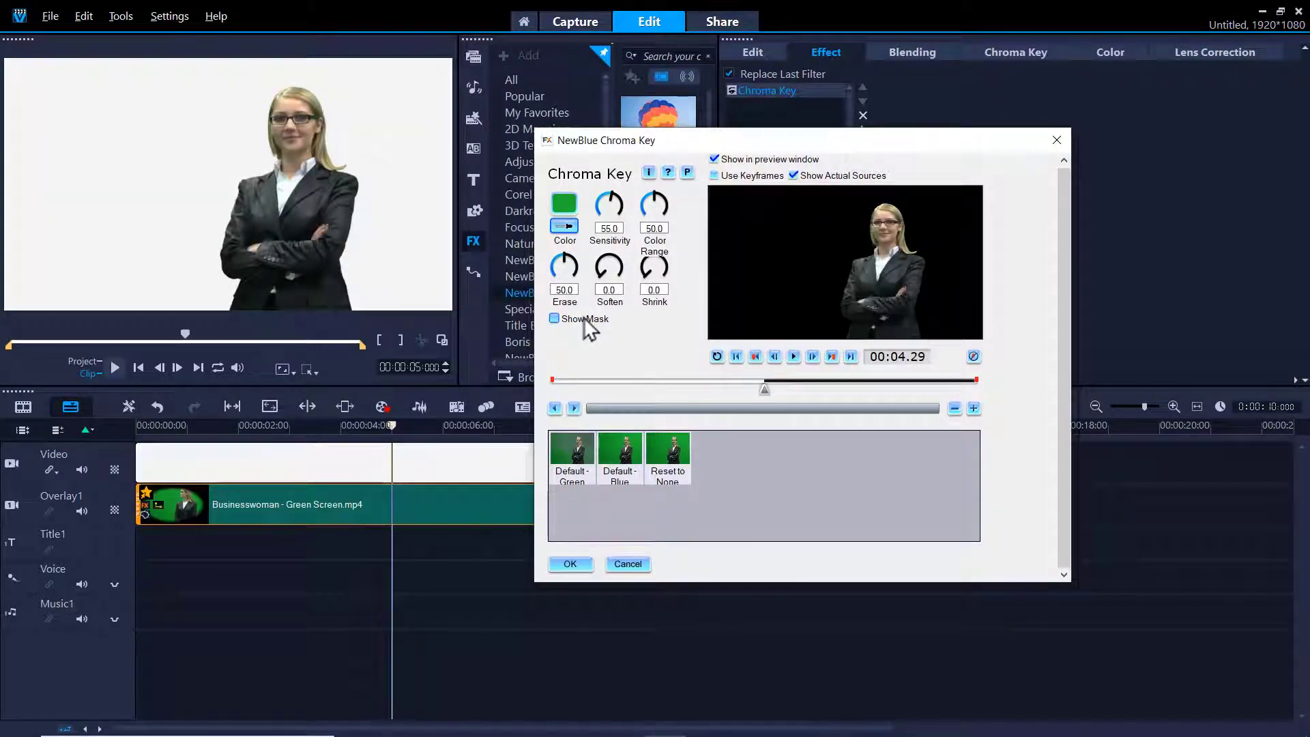
pyautogui.click(584, 319)
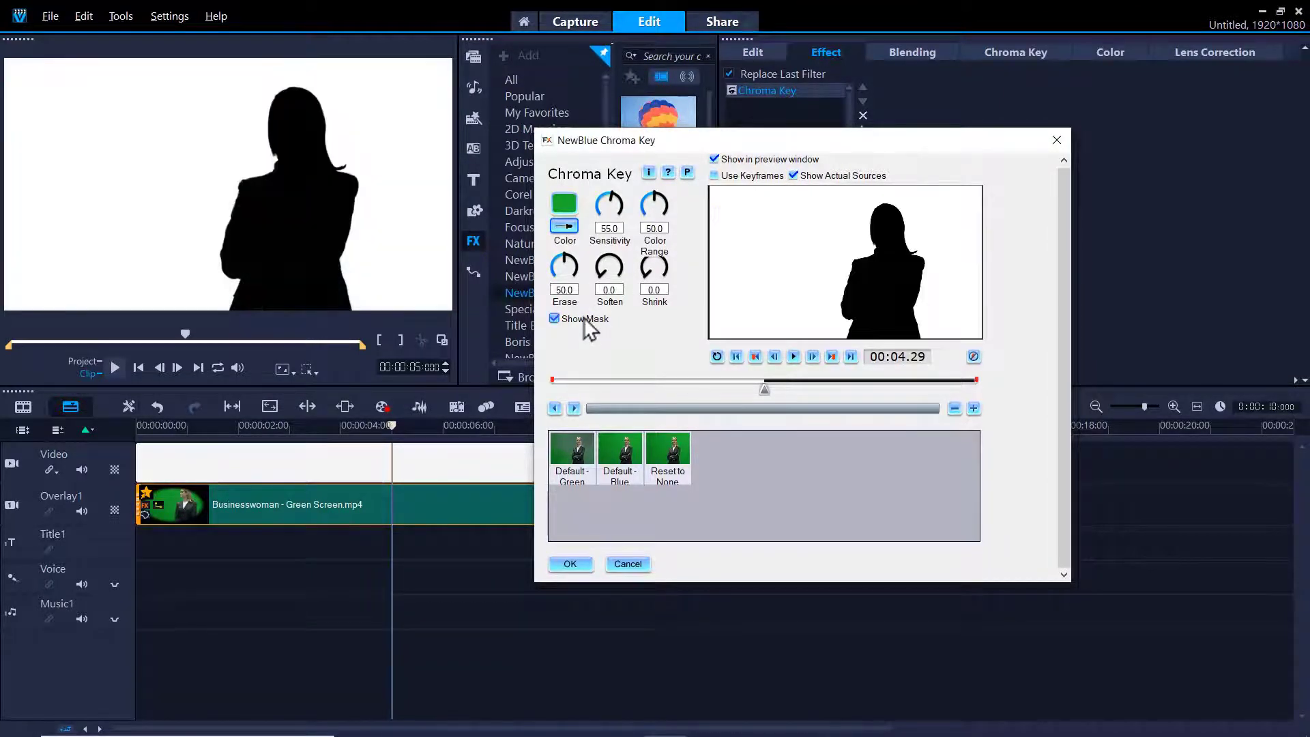
pyautogui.click(585, 319)
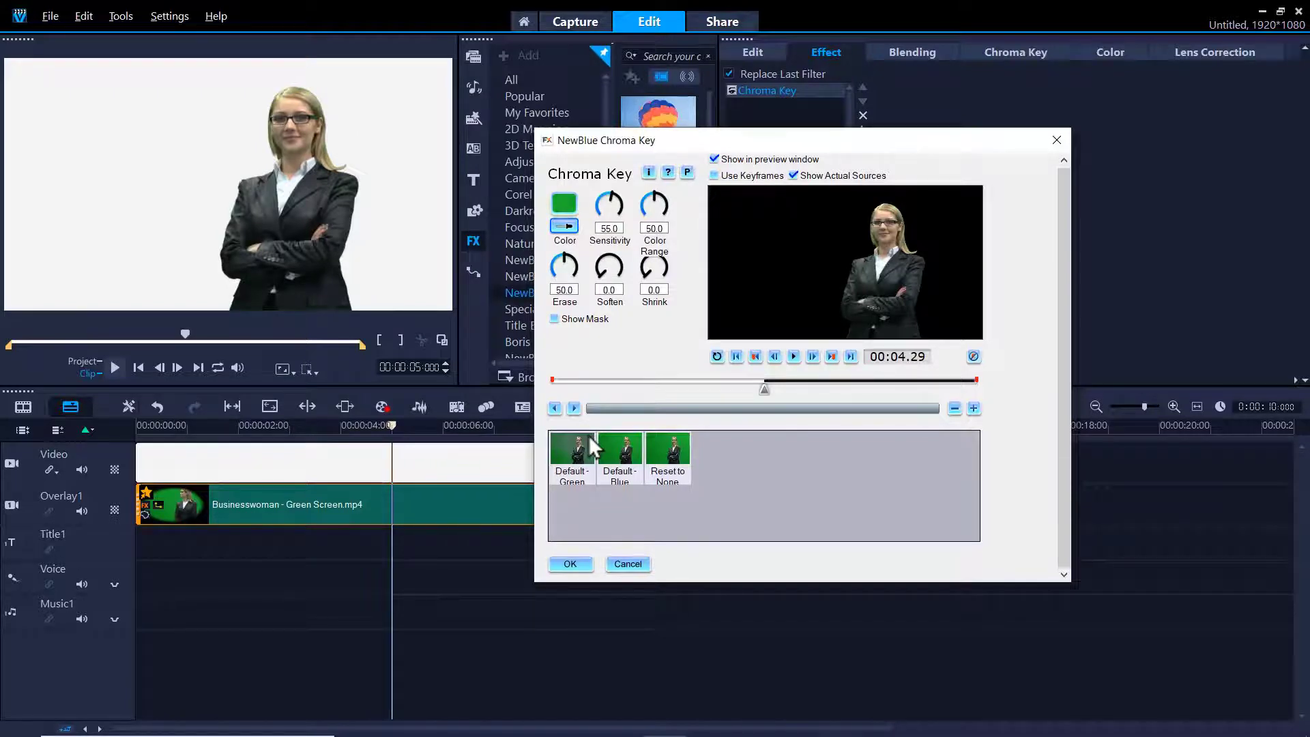
pyautogui.click(567, 562)
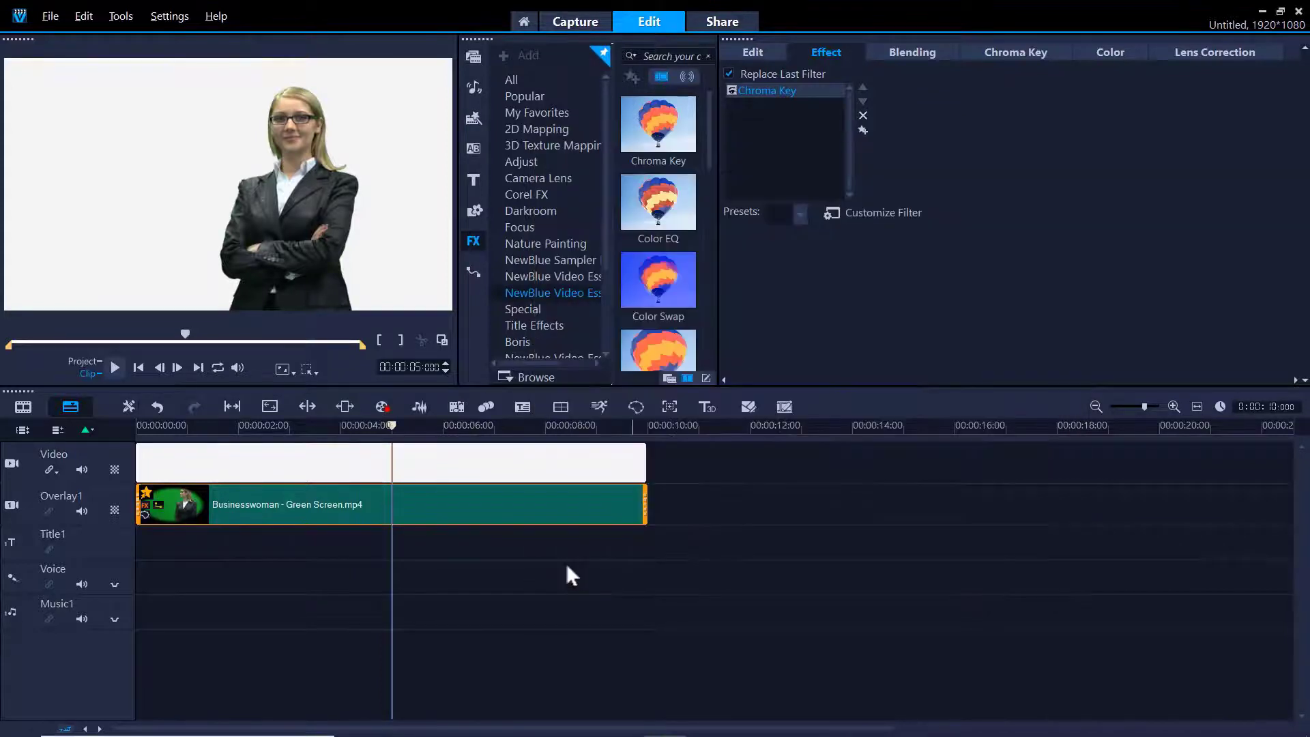
pyautogui.click(442, 339)
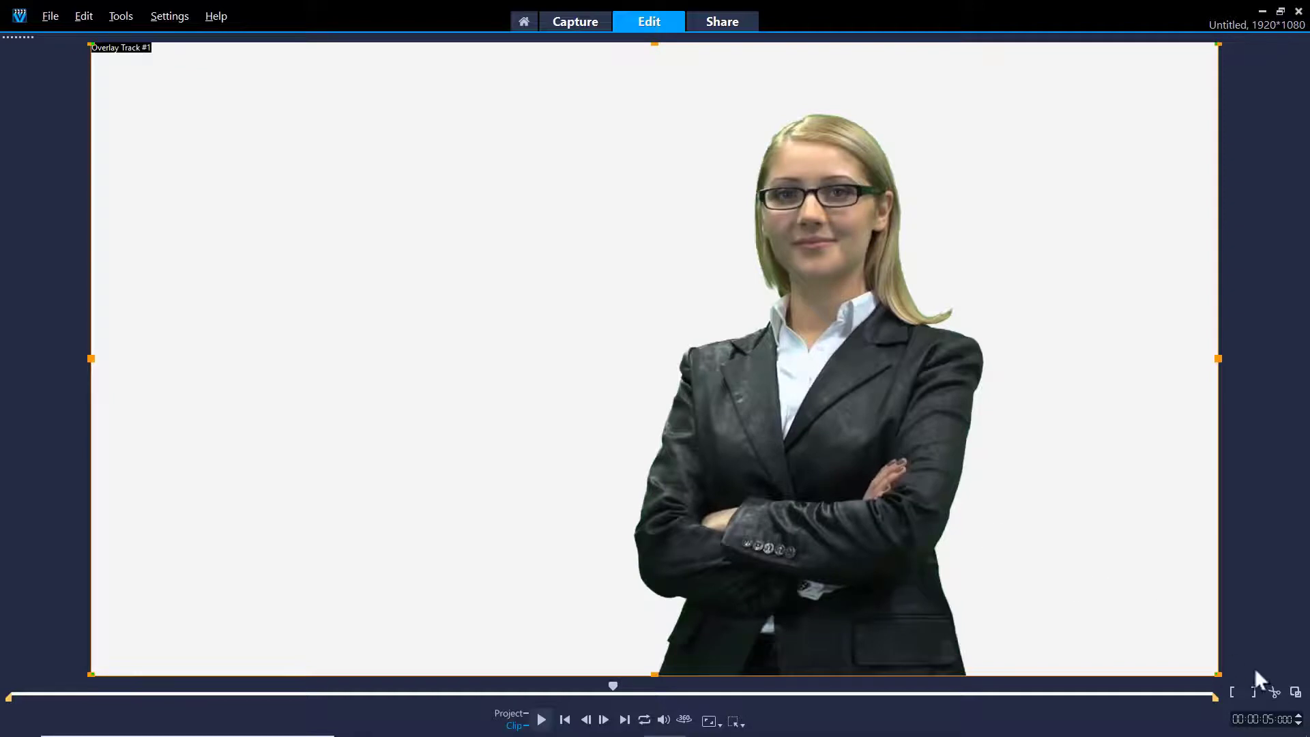
pyautogui.click(1297, 693)
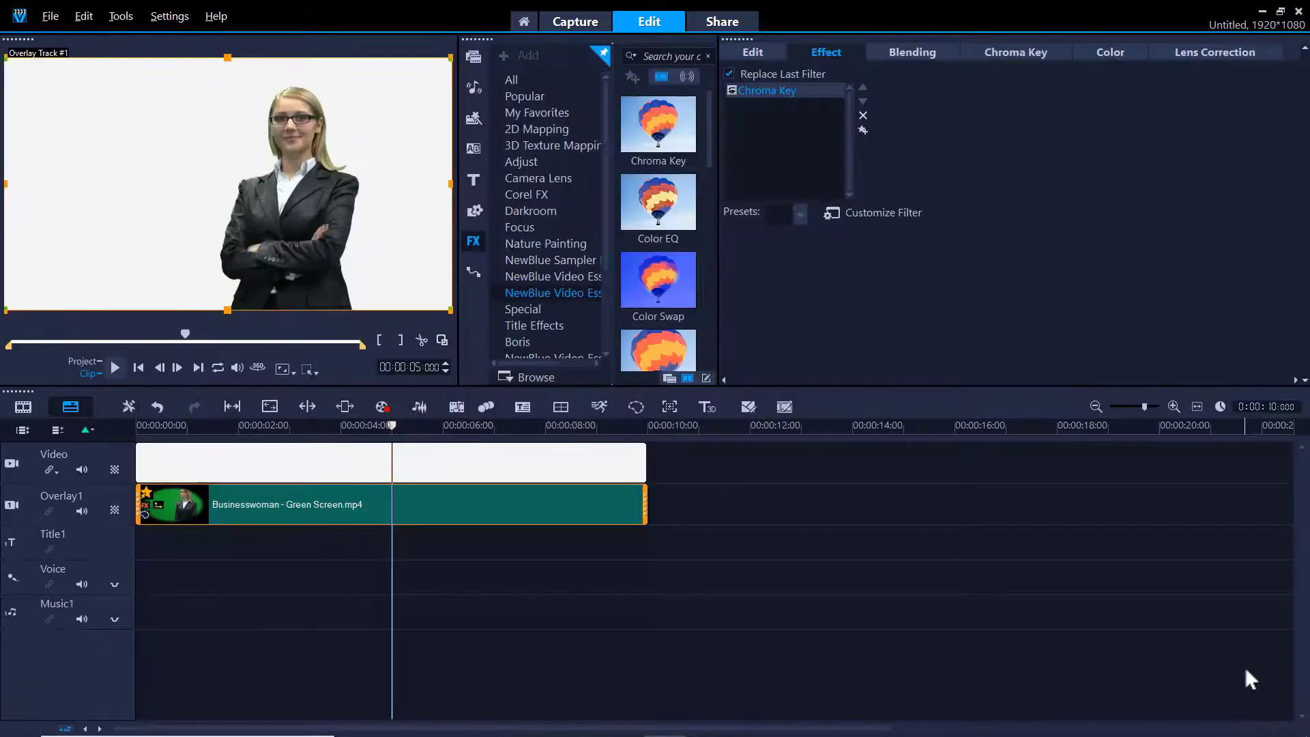
# Delete the white clip and put Office Backdrop.jpg from the Media library on the Video track
pyautogui.click(609, 453)
pyautogui.press('Delete')
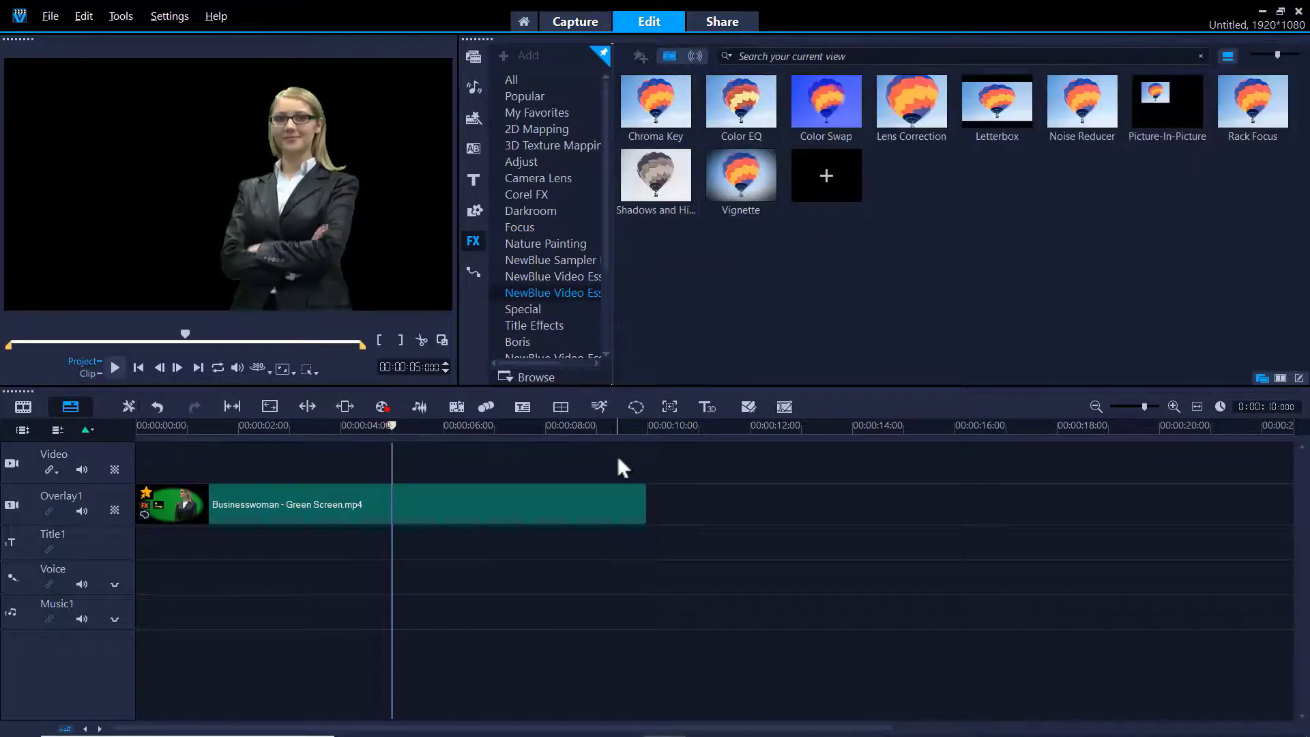
pyautogui.click(473, 56)
pyautogui.moveTo(922, 115); pyautogui.dragTo(254, 464)
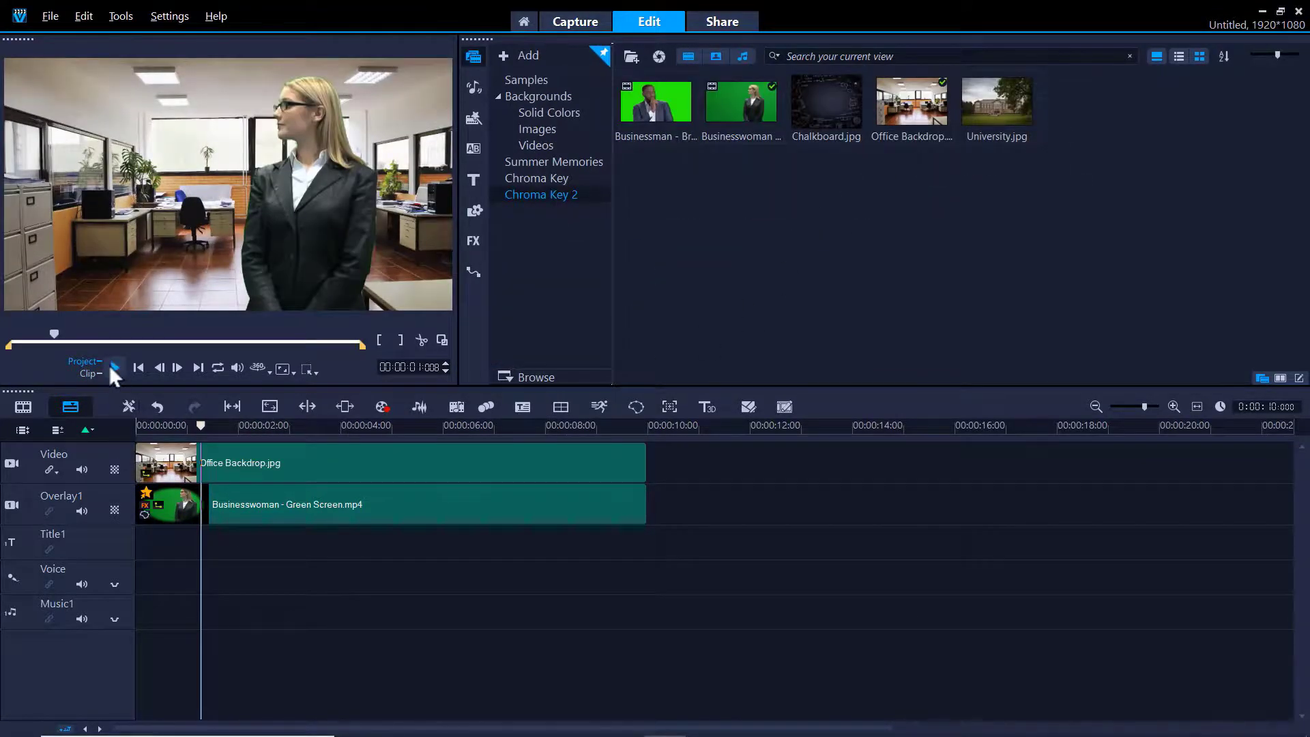
# Play back the composite to check it, then select the businesswoman overlay clip
pyautogui.click(109, 365)
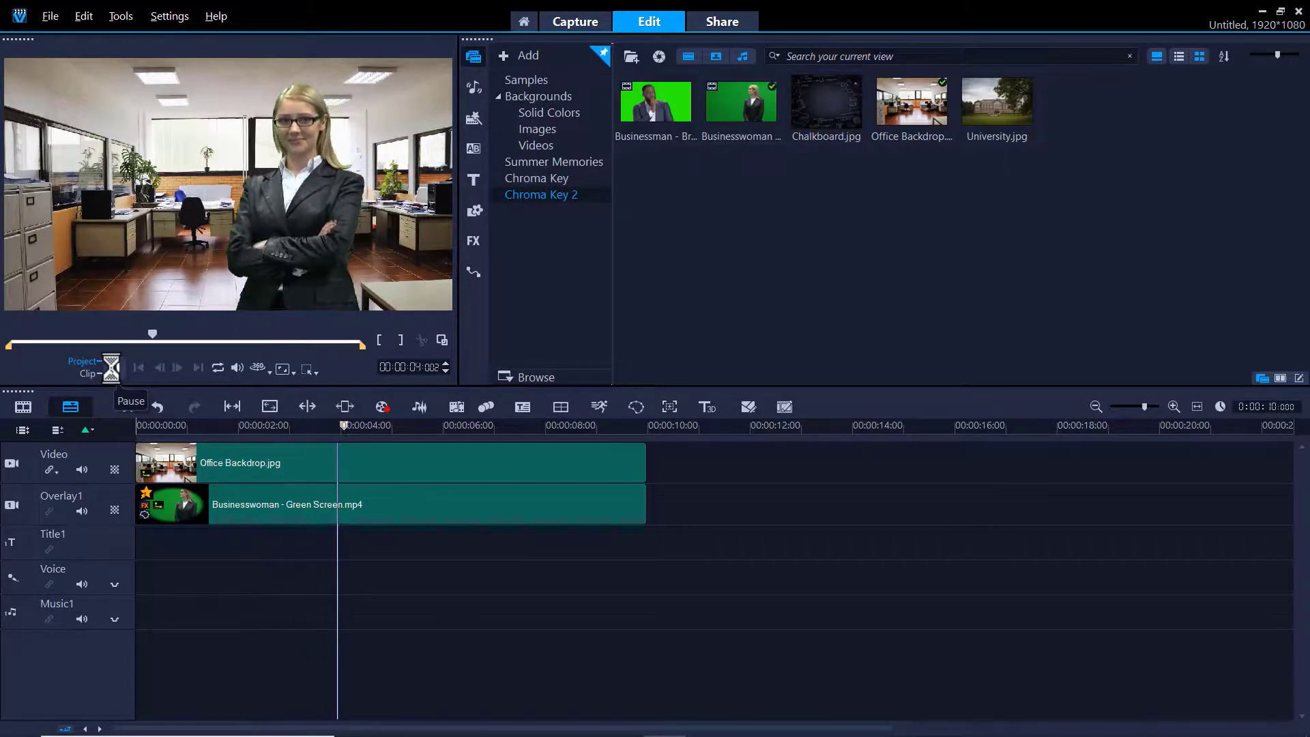
pyautogui.click(109, 366)
pyautogui.click(397, 497)
# Add edge softening and Shrink 17.0 to the NewBlue Chroma Key, then nudge the businesswoman left
pyautogui.doubleClick(403, 500)
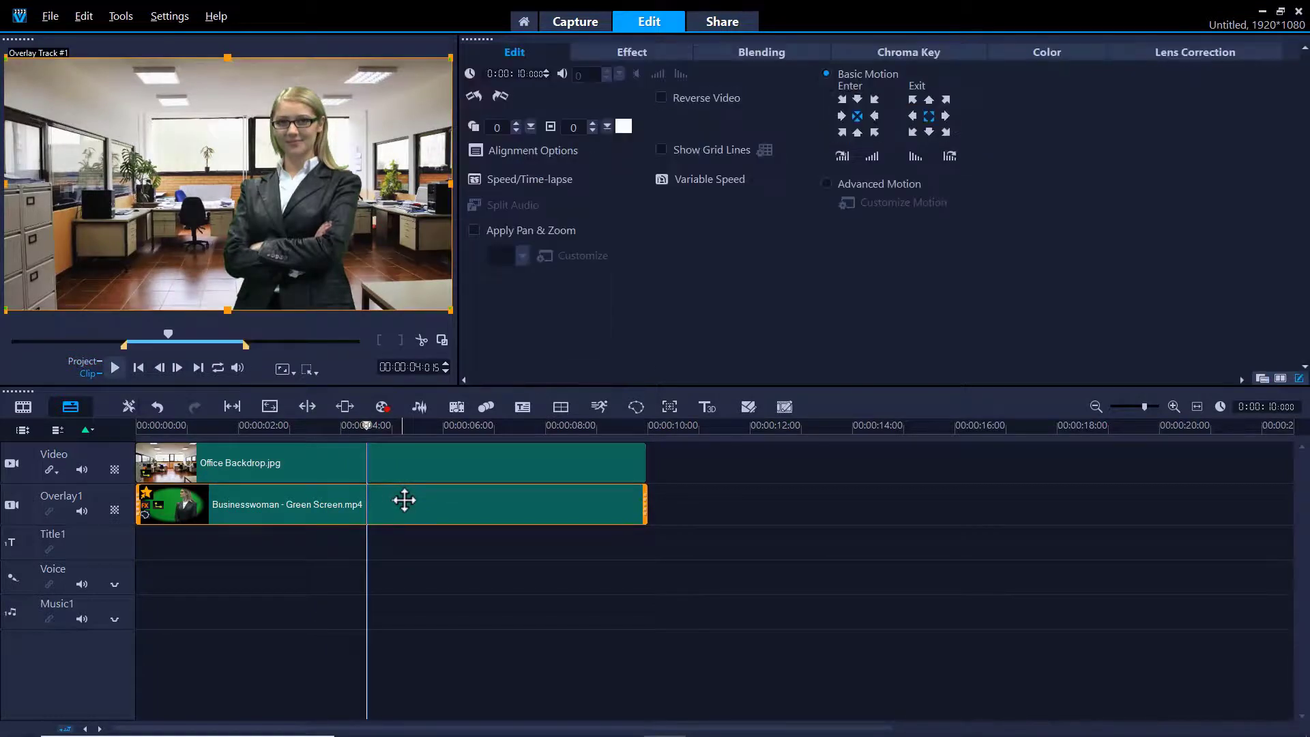
pyautogui.click(666, 49)
pyautogui.click(647, 211)
pyautogui.moveTo(500, 283); pyautogui.dragTo(518, 315)
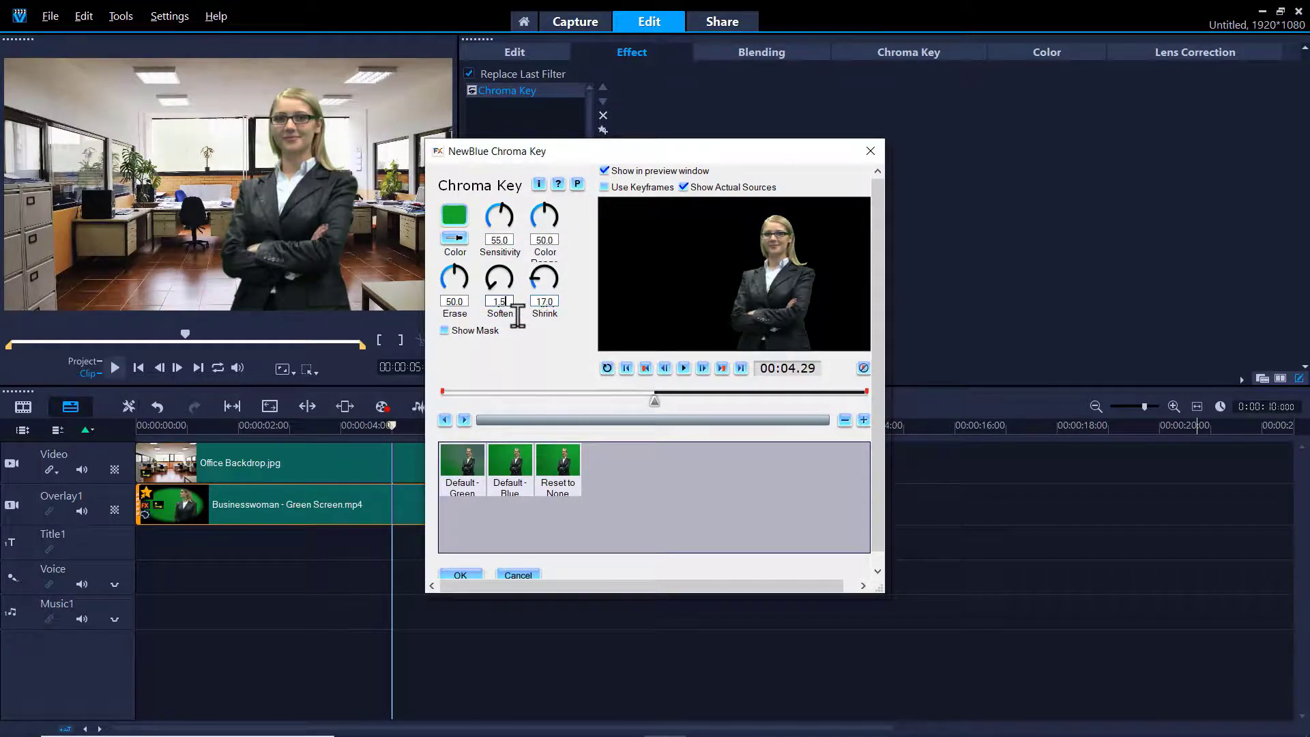
pyautogui.click(464, 575)
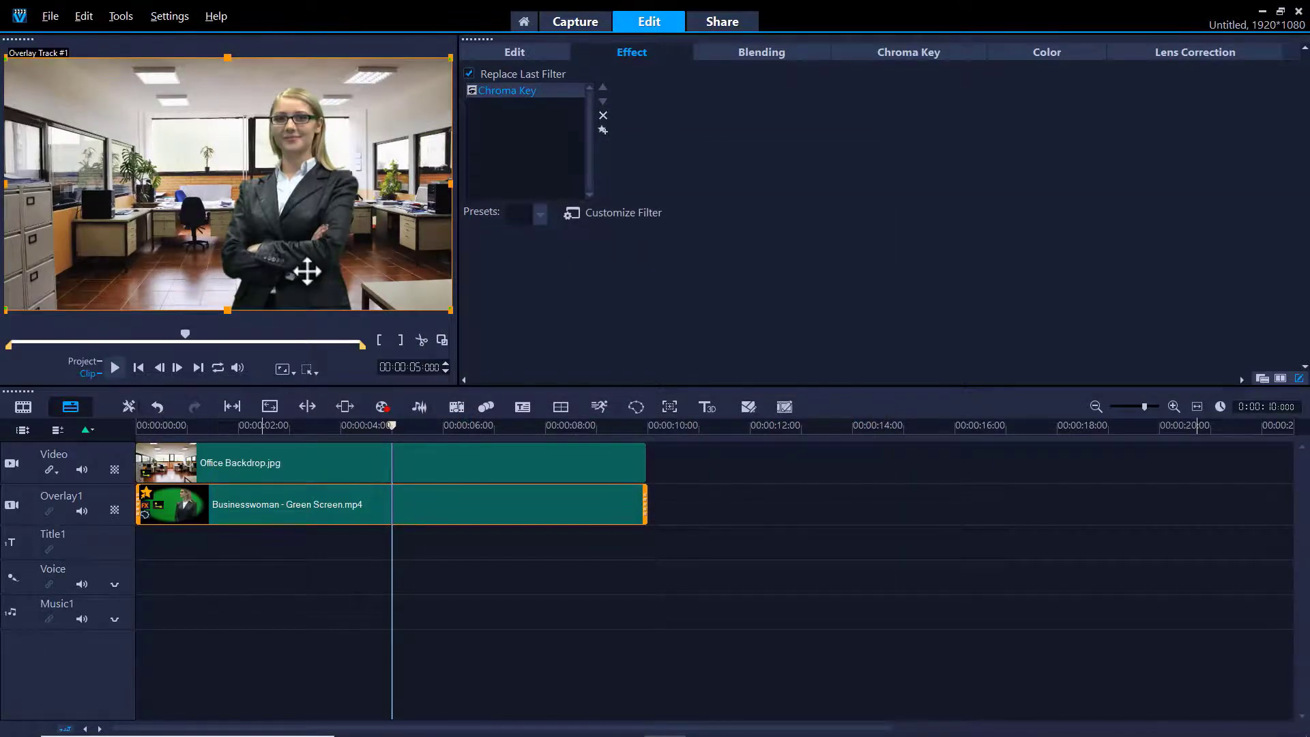
pyautogui.moveTo(307, 272); pyautogui.dragTo(298, 271)
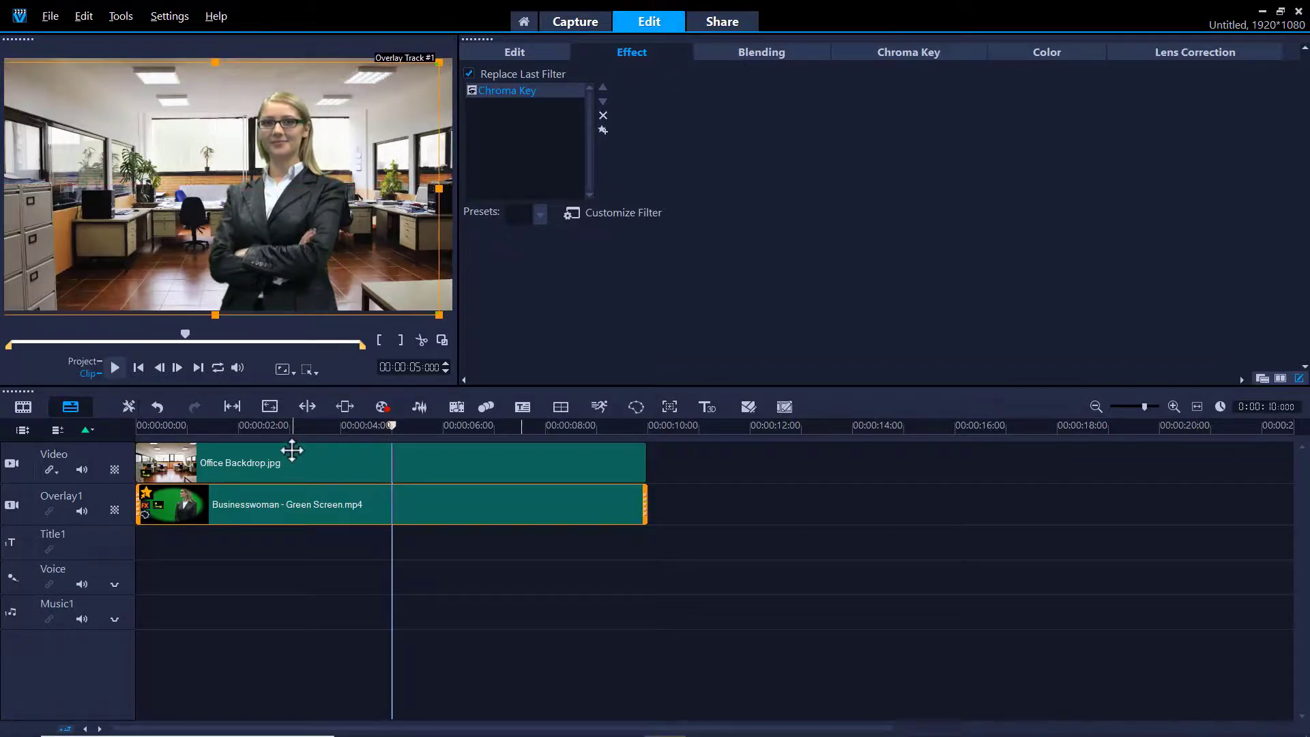
pyautogui.click(292, 427)
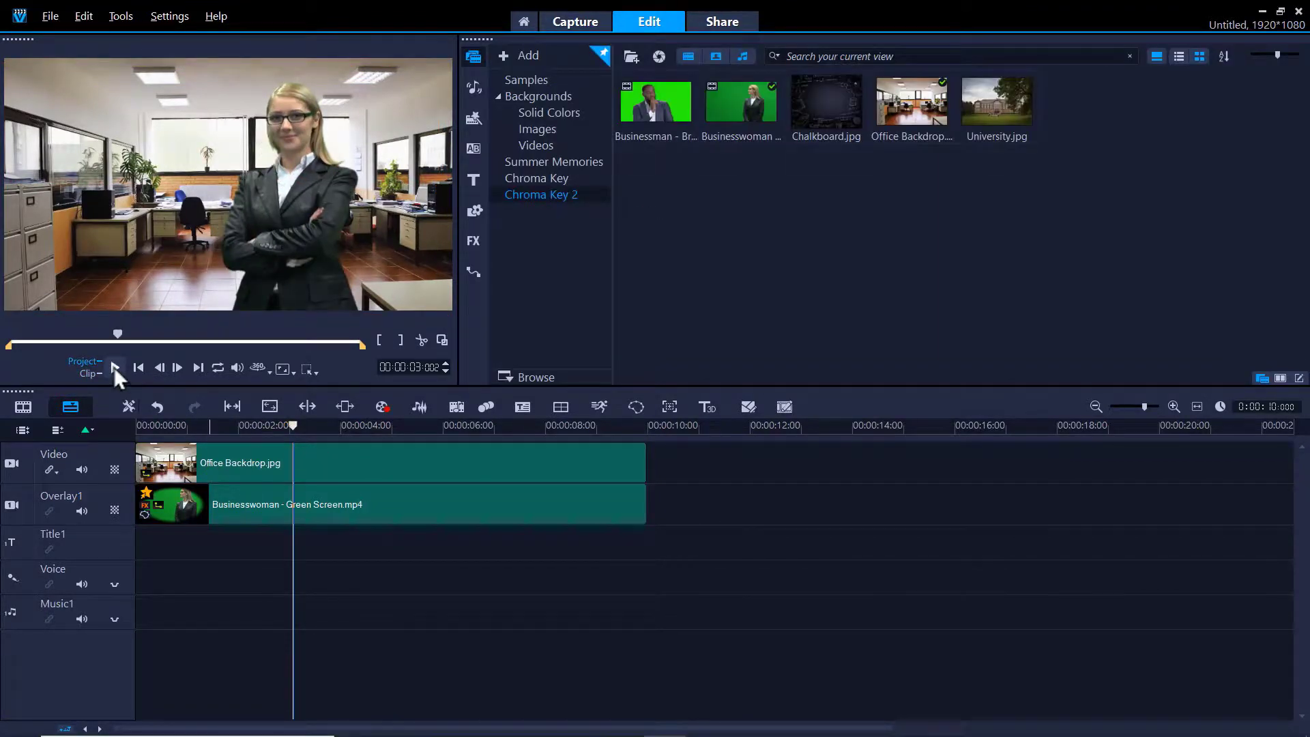
pyautogui.click(115, 368)
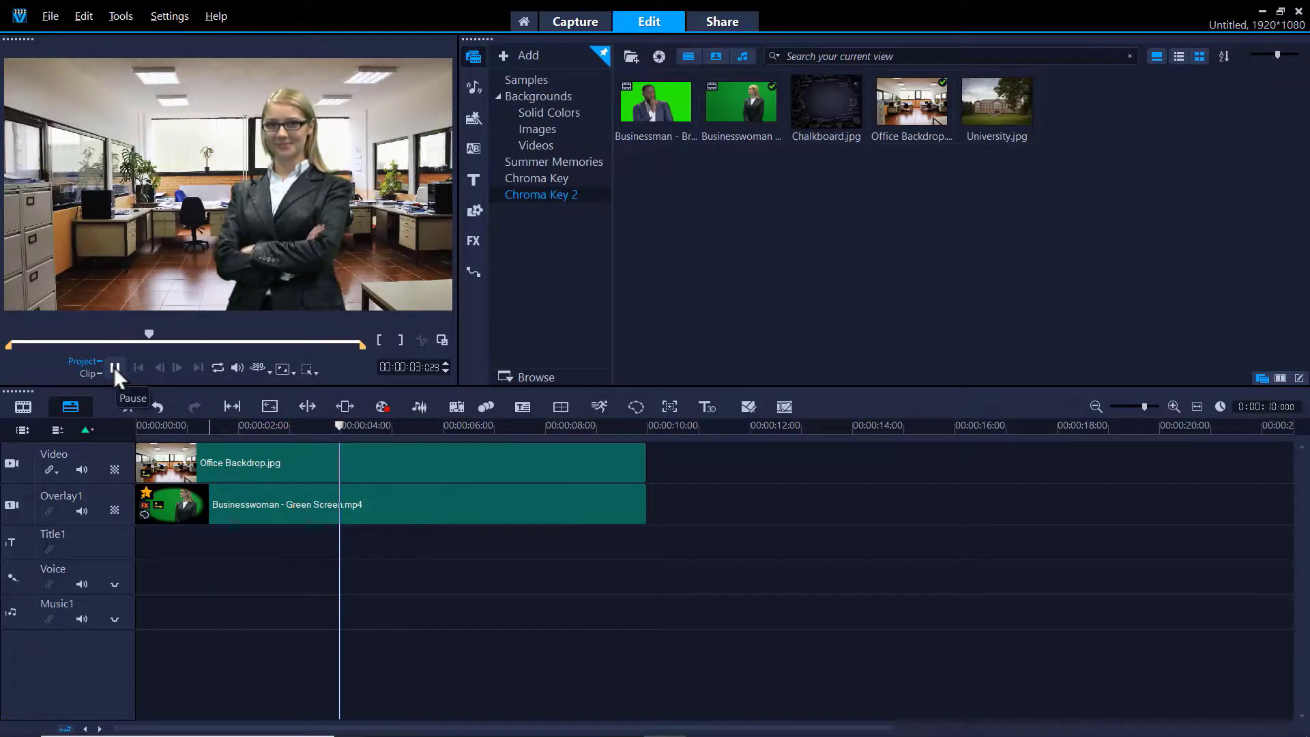